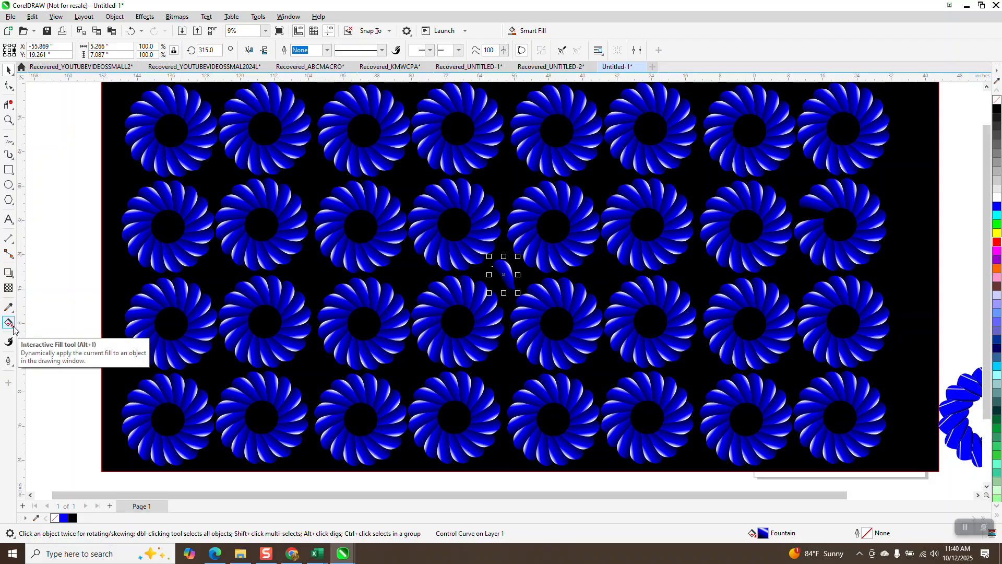
- Adjust the control petal's fountain fill with the Interactive Fill tool by repositioning its start, end and inner colour points
left_click(13, 328)
left_click(39, 323)
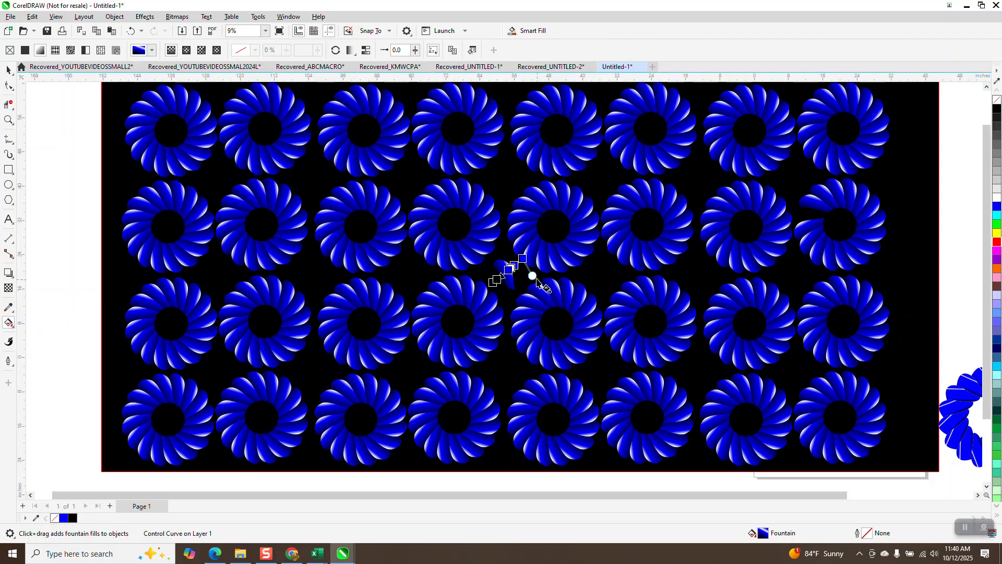
left_click_drag(522, 259, 516, 265)
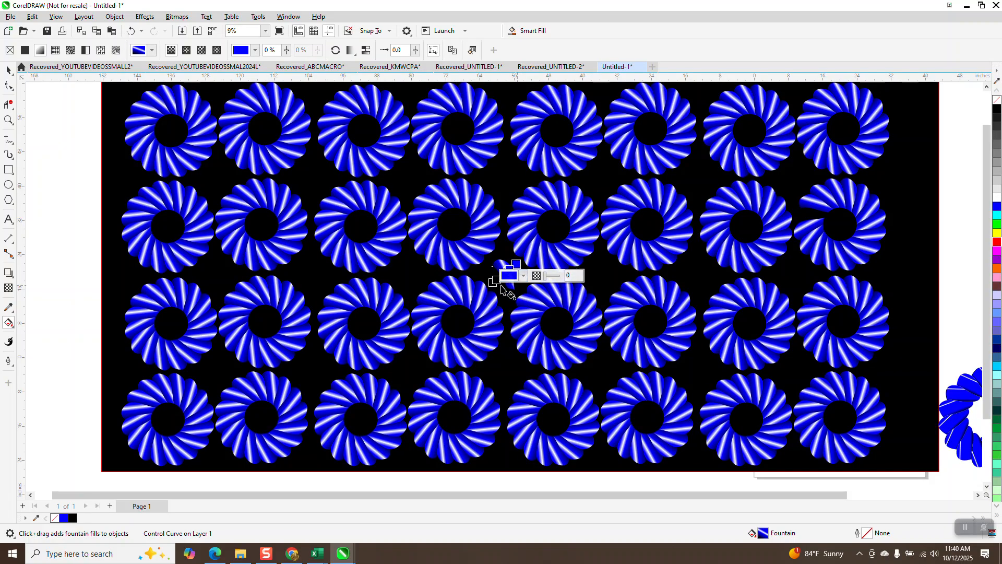
left_click_drag(492, 282, 501, 277)
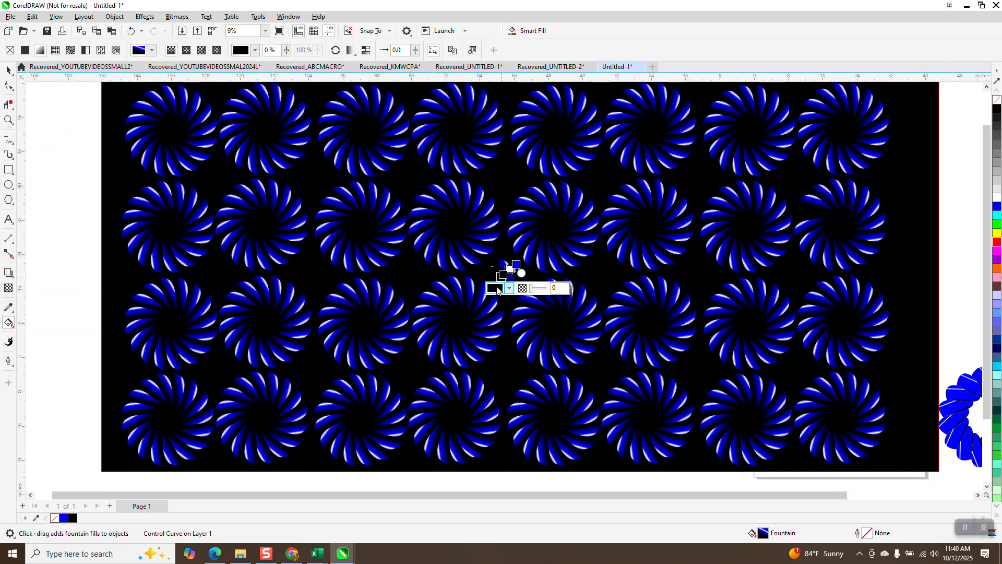
mouse_move(518, 262)
left_mouse_down()
mouse_move(525, 251)
mouse_move(493, 292)
mouse_move(505, 277)
left_mouse_up()
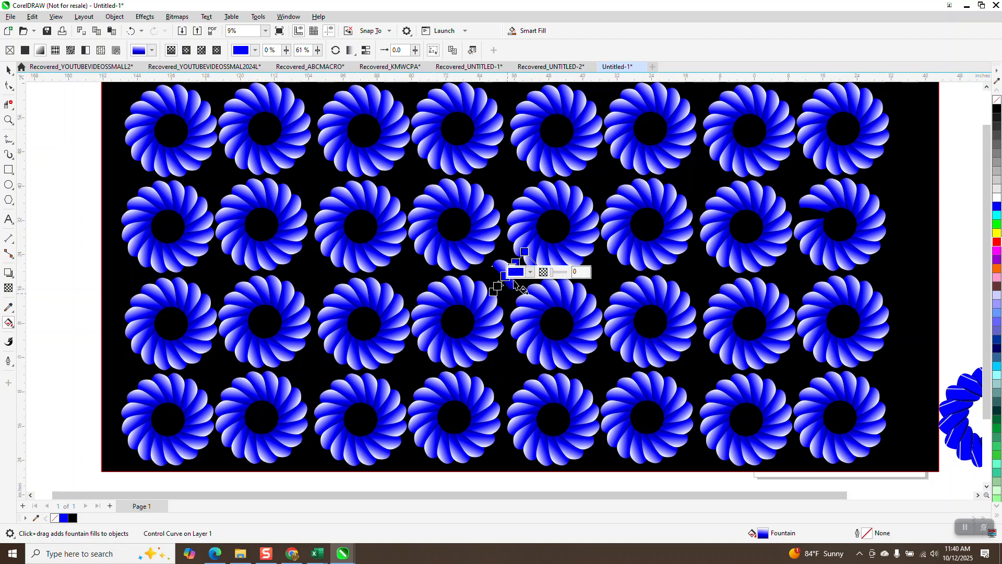
left_click_drag(524, 252, 524, 257)
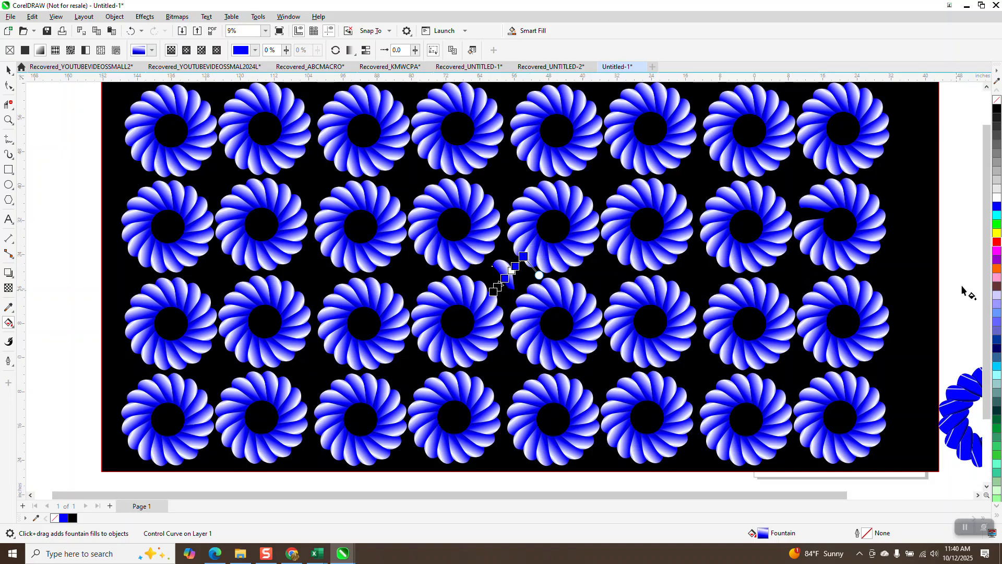
- Recolour the white middle point of the petal's fountain fill red and move the fill's end point outward
left_click_drag(997, 242, 509, 276)
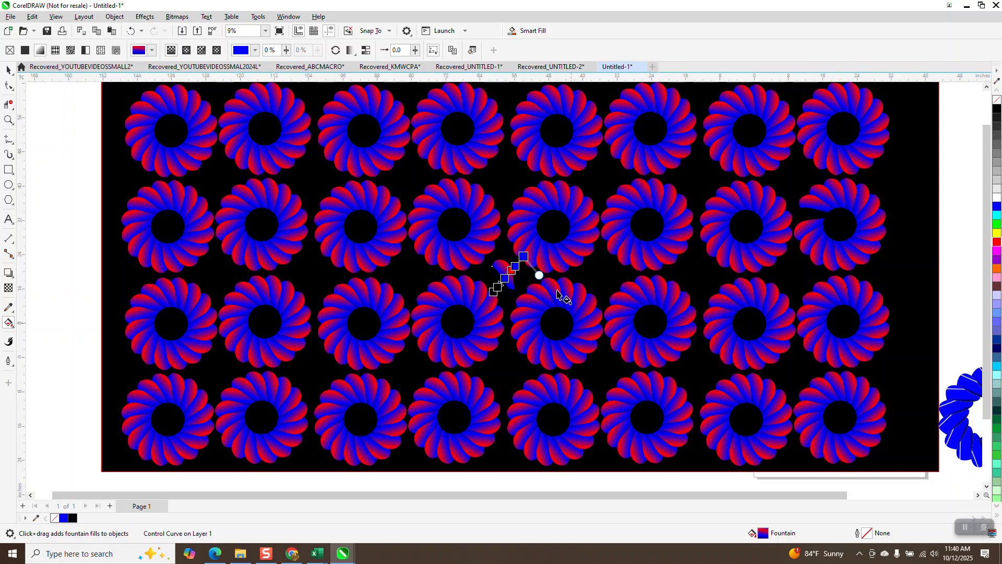
left_click_drag(523, 257, 532, 249)
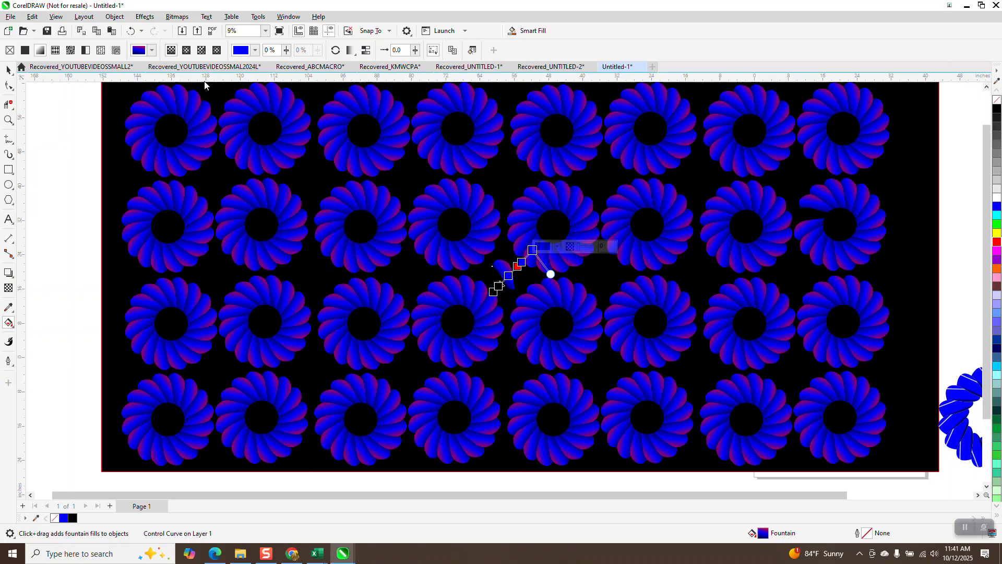
- Undo the red recolouring and the latest fountain fill adjustments, and redo one of them
left_click(131, 31)
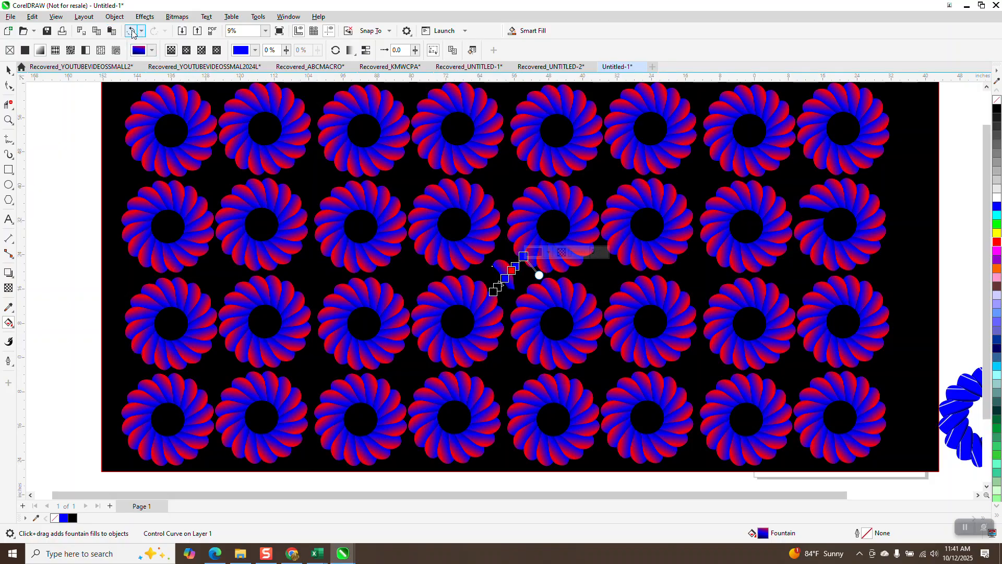
left_click(131, 31)
left_click(131, 31)
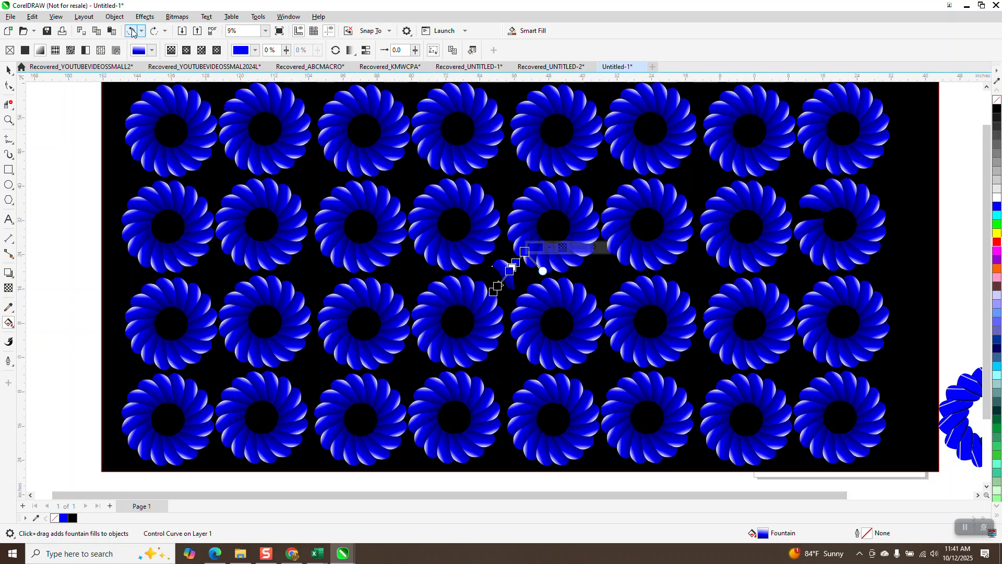
left_click(131, 31)
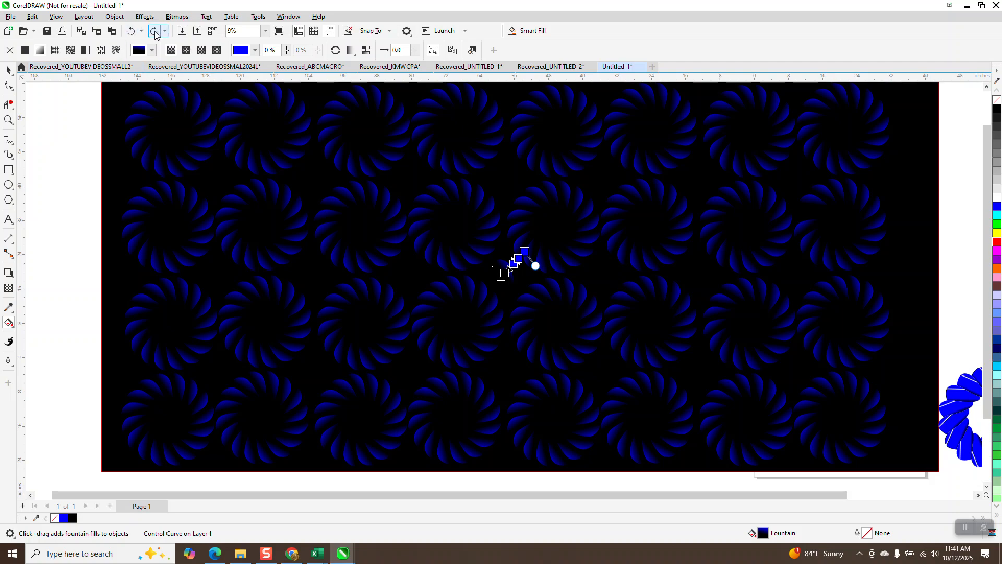
left_click(154, 31)
scroll(156, 164, "down", 4)
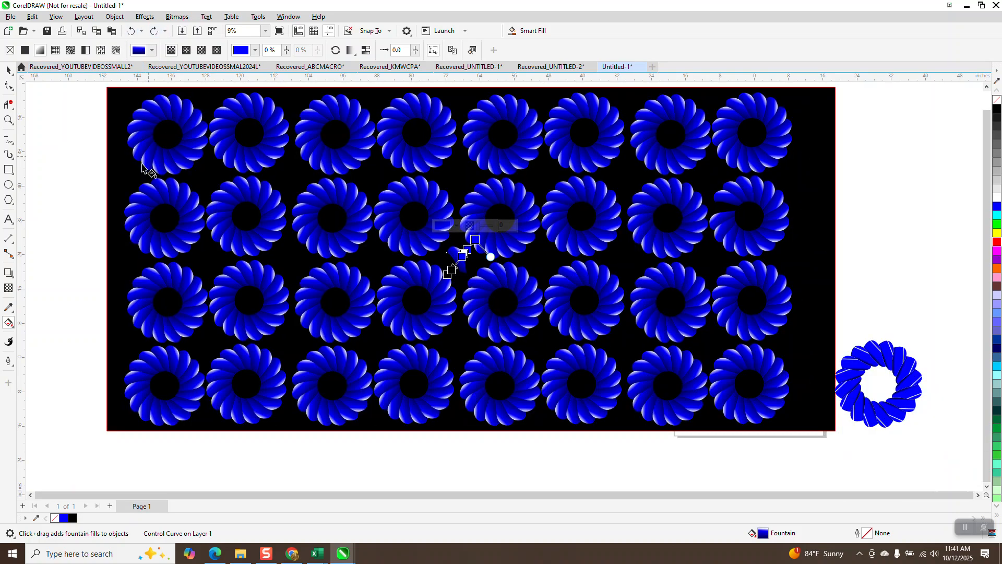
left_click(7, 70)
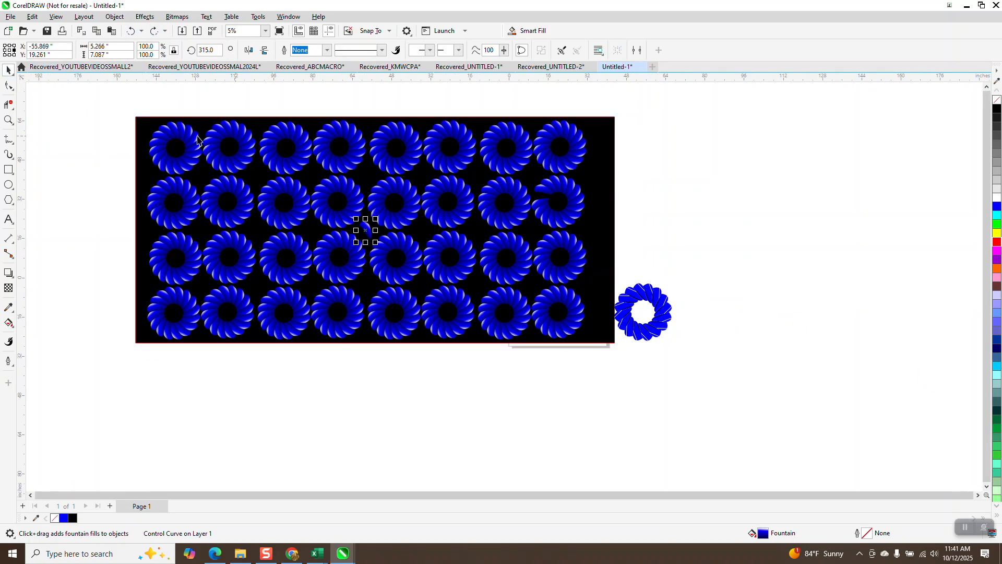
left_click_drag(114, 102, 631, 387)
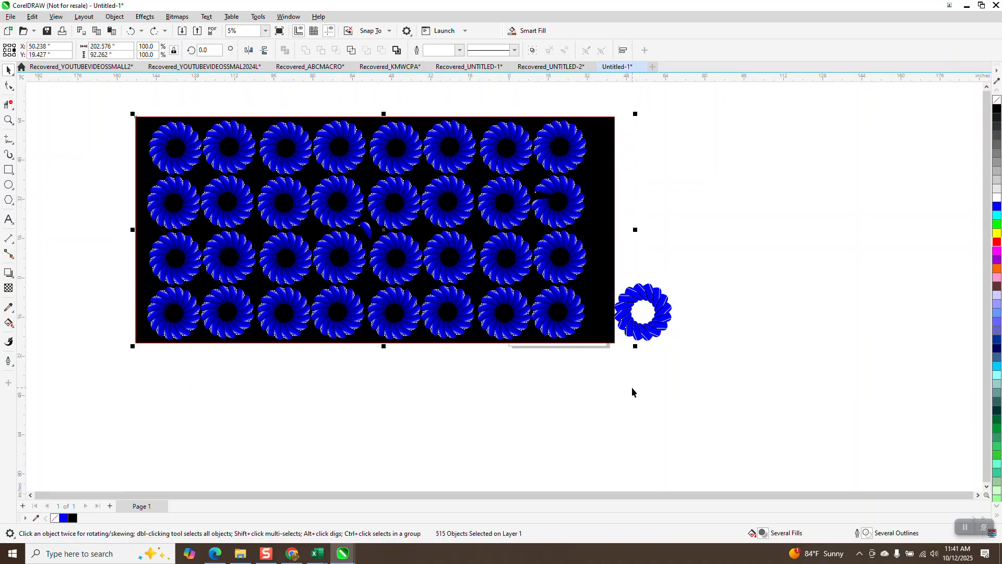
key("Delete")
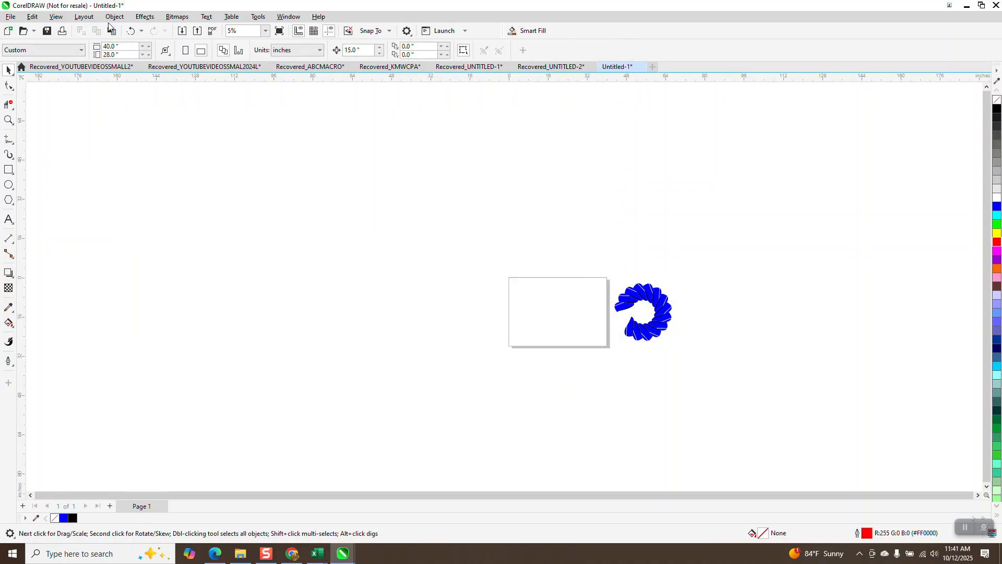
left_click(131, 30)
left_click_drag(740, 253, 598, 355)
left_click(684, 302)
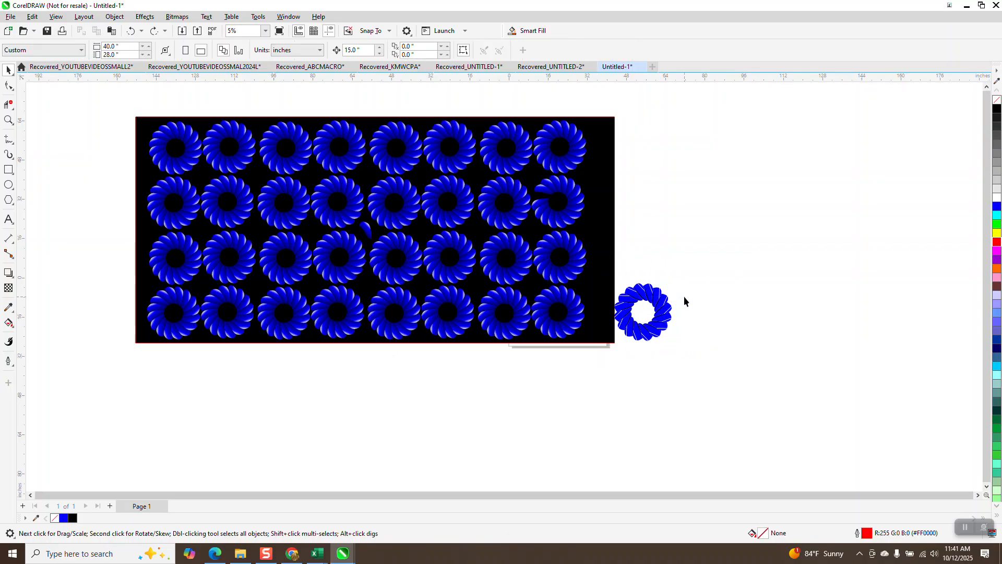
- Move the separate wreath clear of the black panel and delete the panel together with all its wreaths
left_click_drag(675, 272, 598, 353)
left_click_drag(644, 311, 696, 289)
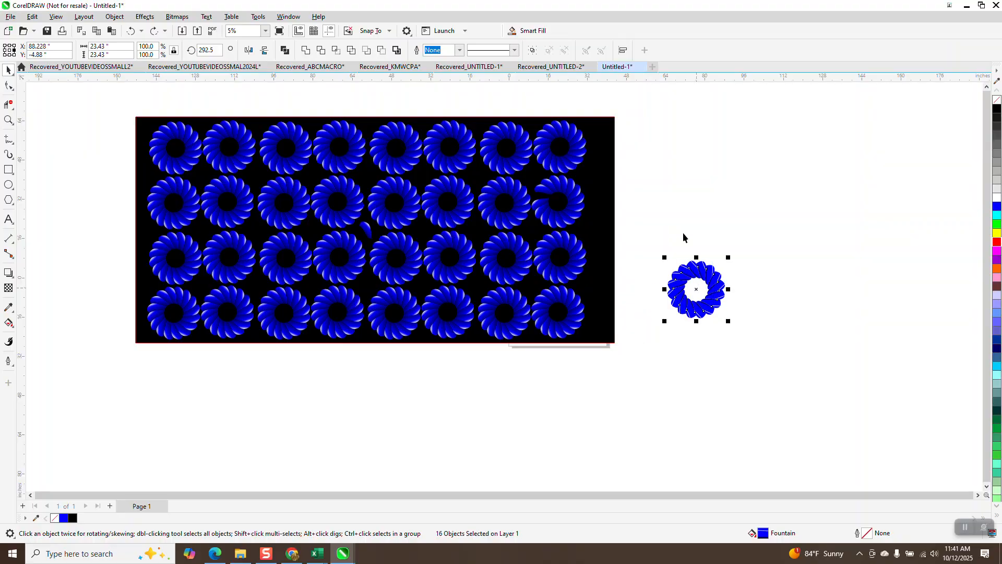
left_click_drag(636, 118, 57, 328)
key("Delete")
left_click(454, 310)
key("Delete")
- Move the remaining wreath onto the page, group its petals and centre the group on the page
left_click_drag(664, 244, 739, 340)
left_click_drag(694, 295, 559, 317)
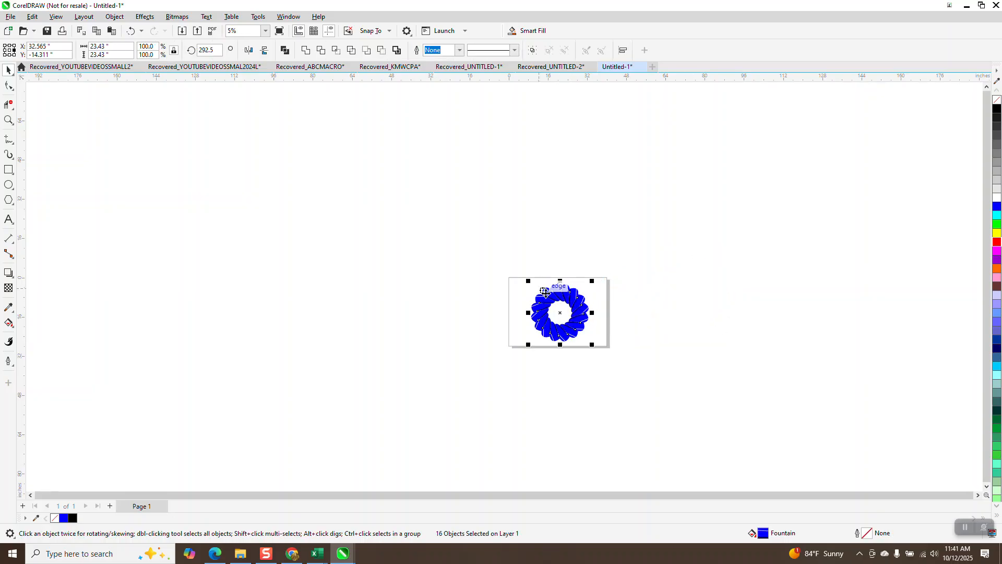
key("ctrl+g")
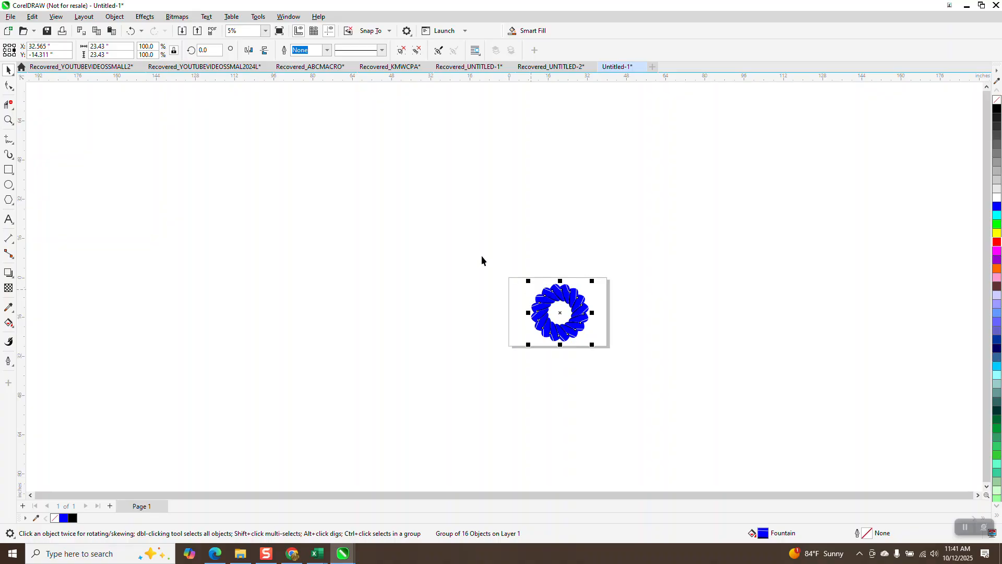
key("p")
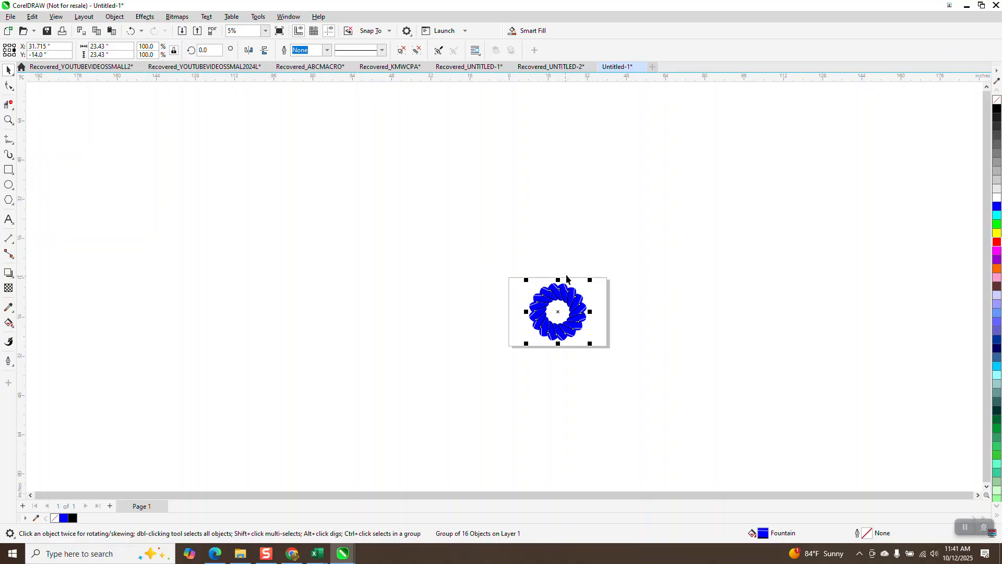
- Ungroup the wreath into separate petals and clear the selection
left_click(114, 16)
mouse_move(167, 200)
left_click(279, 206)
left_click(515, 277)
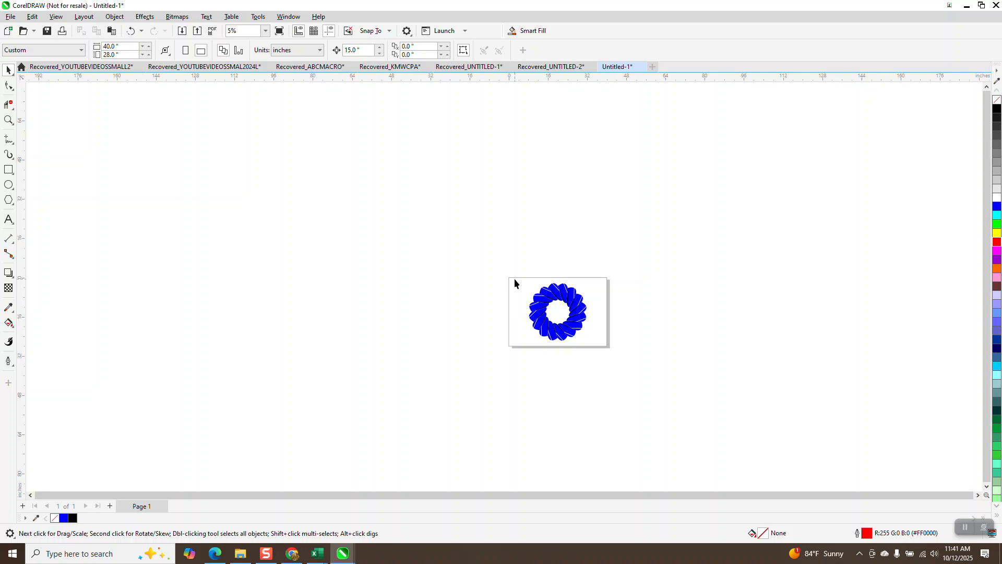
- Select one petal on the upper left of the wreath and move it straight down 45 inches, below the page
left_click(542, 297)
left_click(520, 294)
left_click(536, 300)
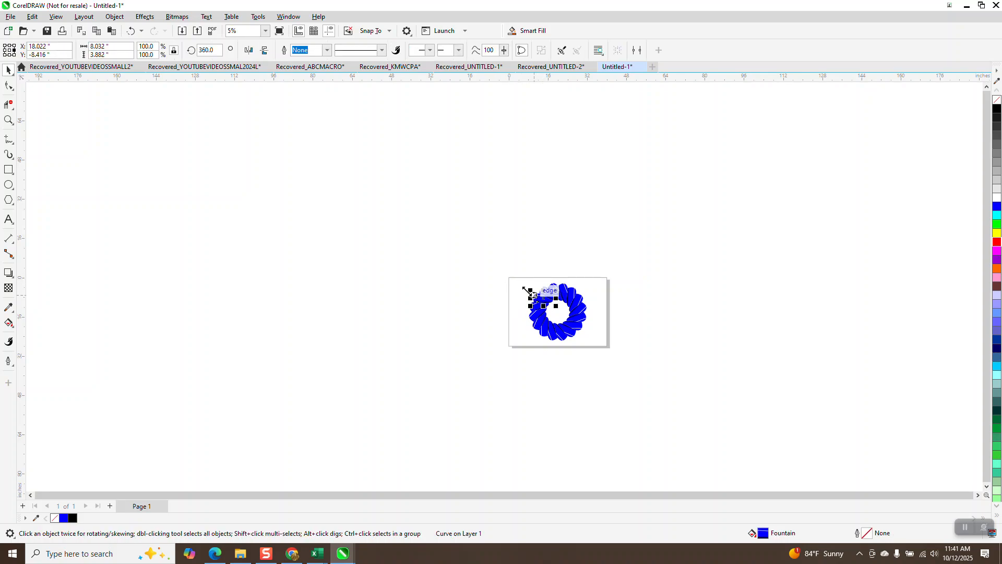
key("Down")
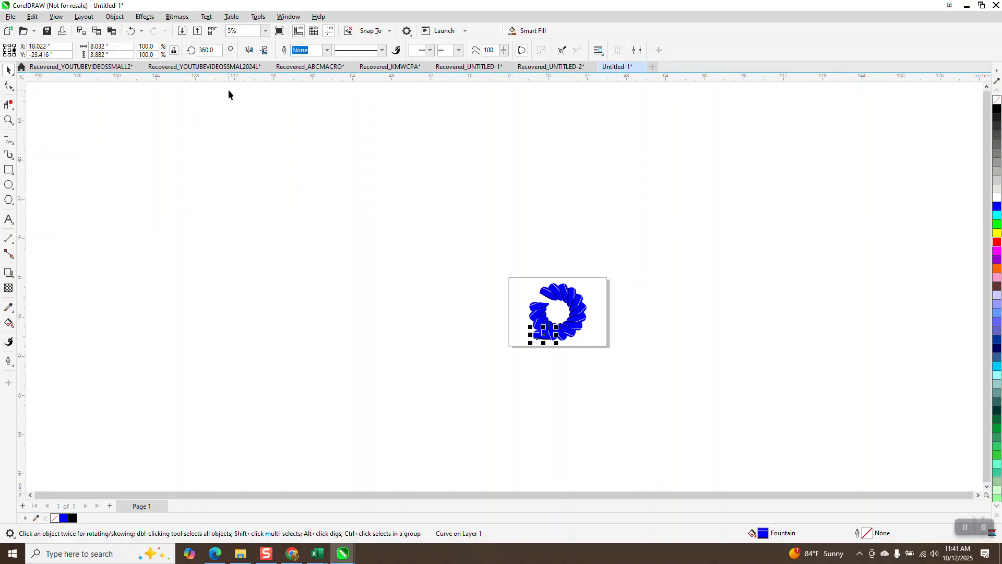
key("Down")
key("Down")
left_click_drag(474, 245, 774, 441)
key("Delete")
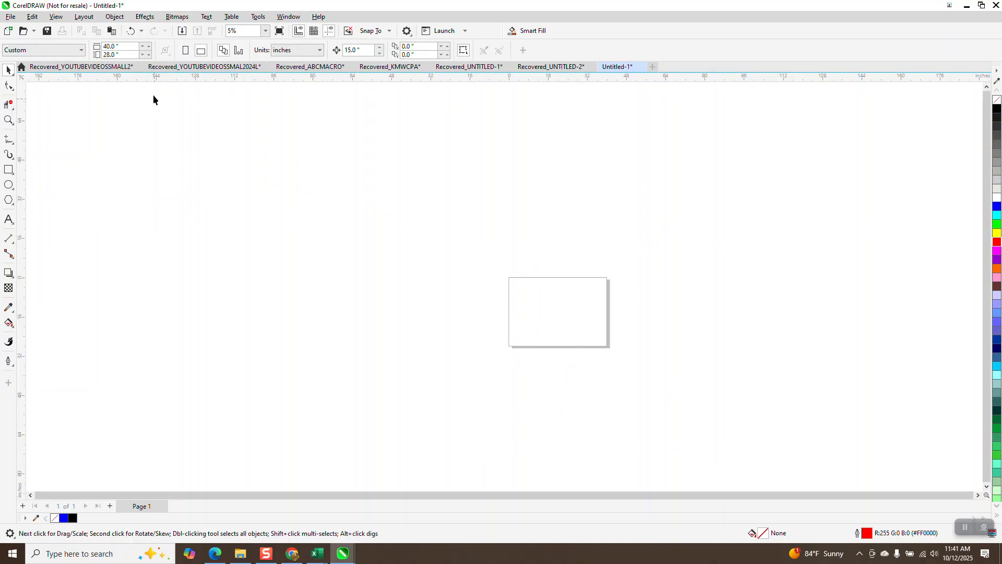
left_click(137, 32)
- Delete the wreath's remaining petals on the page, keeping the single petal below it
left_click(558, 291)
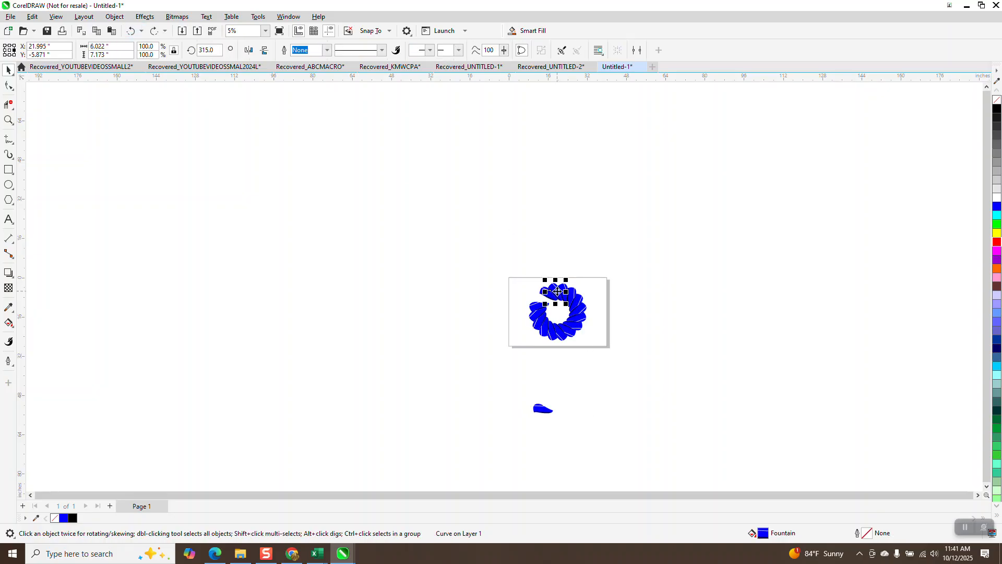
left_click_drag(601, 346, 604, 351)
key("Delete")
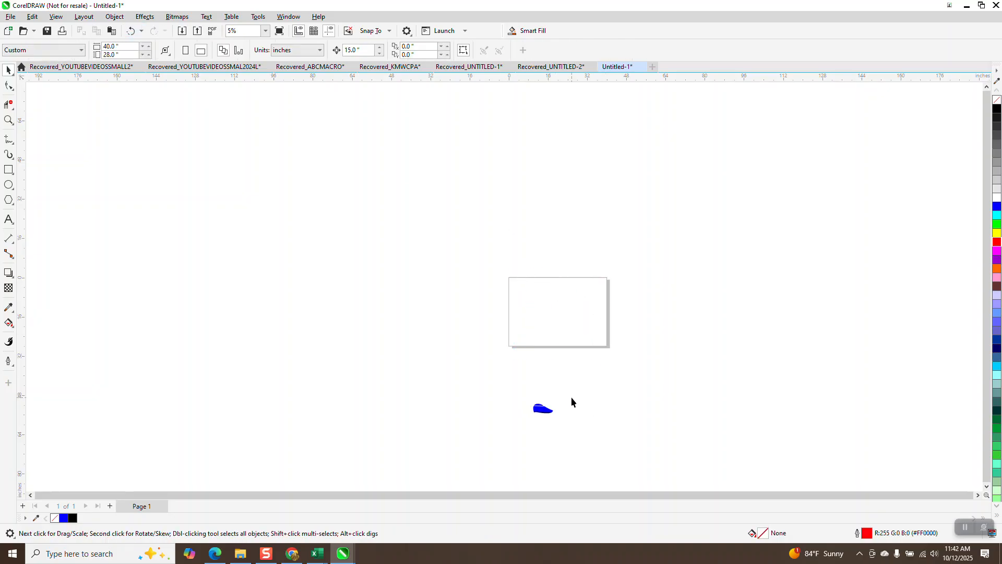
- Move the single petal straight up 45 inches, back to its original place on the page
left_click(547, 409)
key("Up")
key("Up")
key("Up")
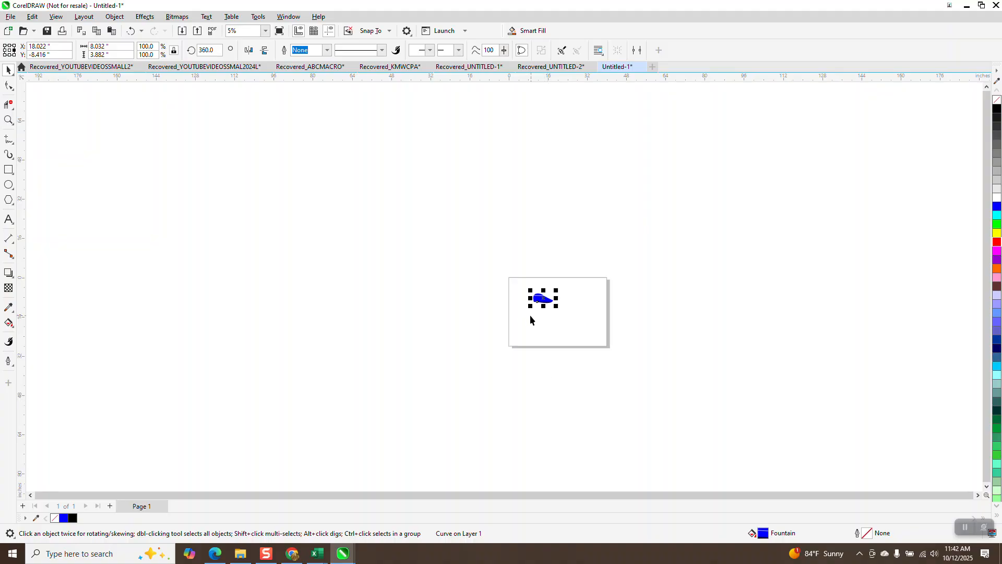
key("Up")
key("Down")
- Clone the petal and move the clone 15 inches to the left
left_click(8, 120)
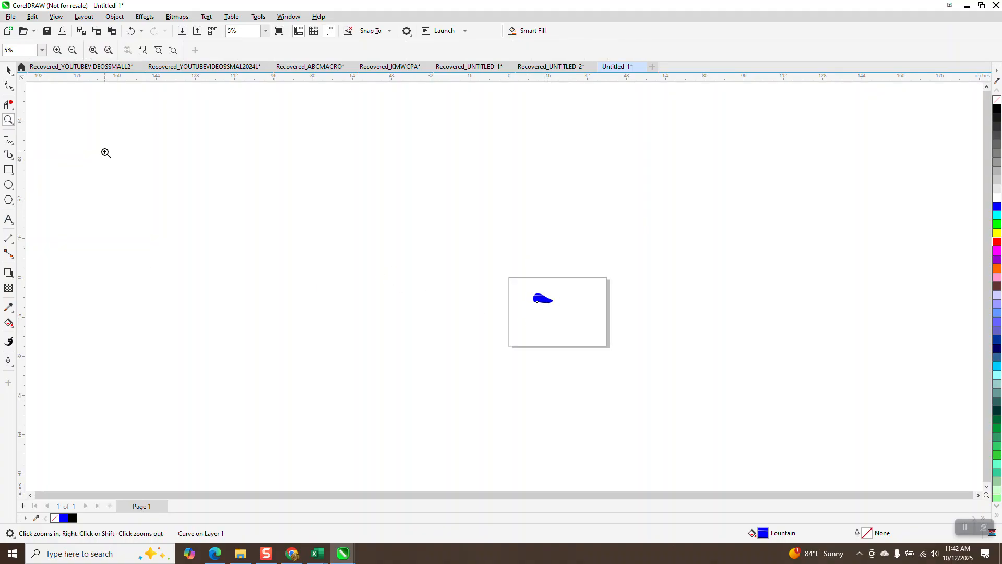
left_click_drag(541, 277, 576, 324)
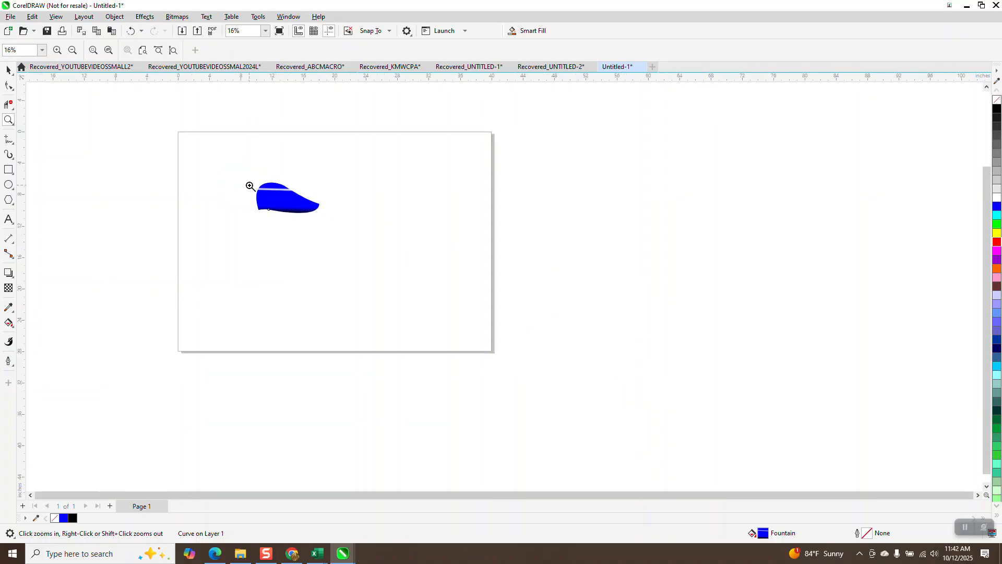
left_click(9, 69)
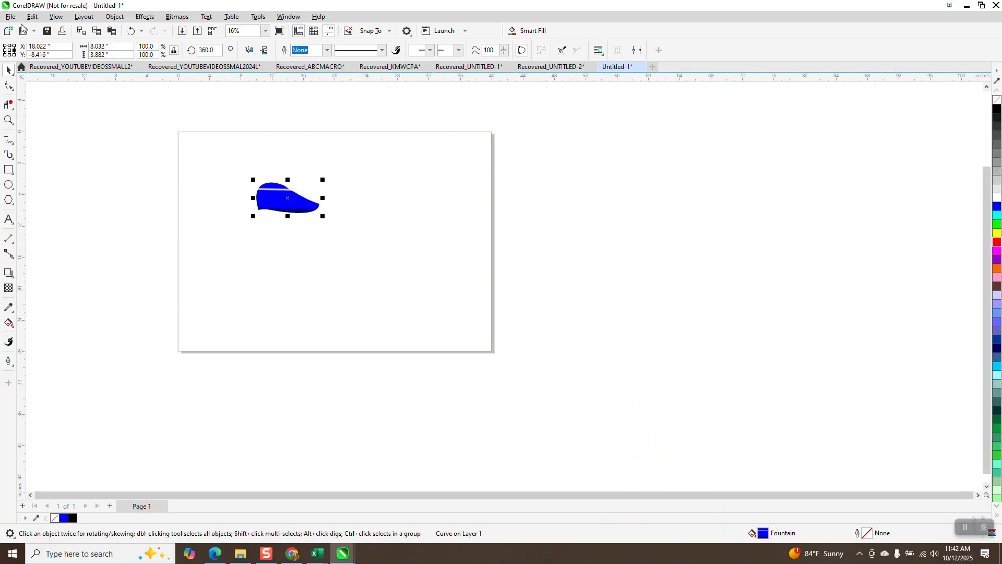
left_click(32, 17)
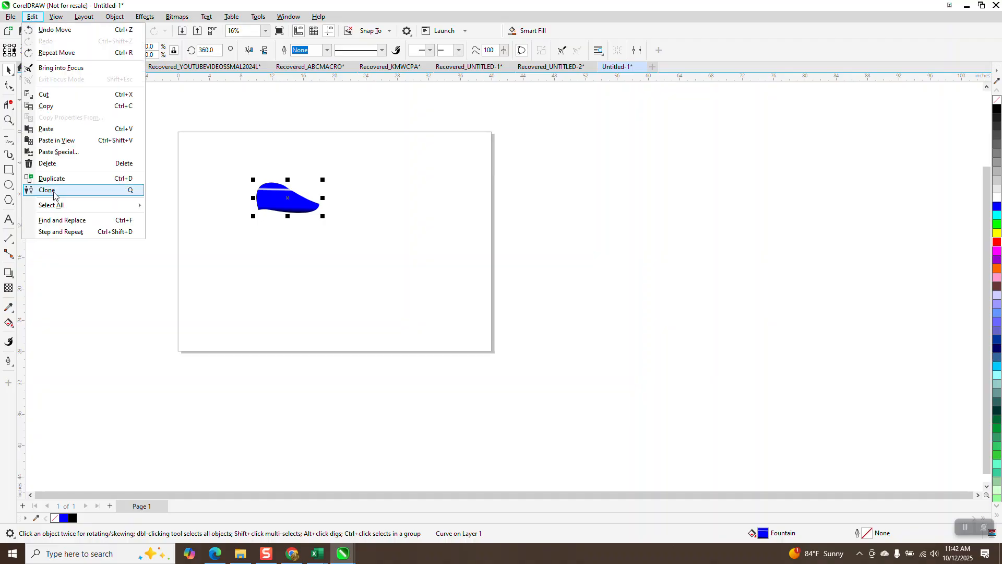
left_click(133, 193)
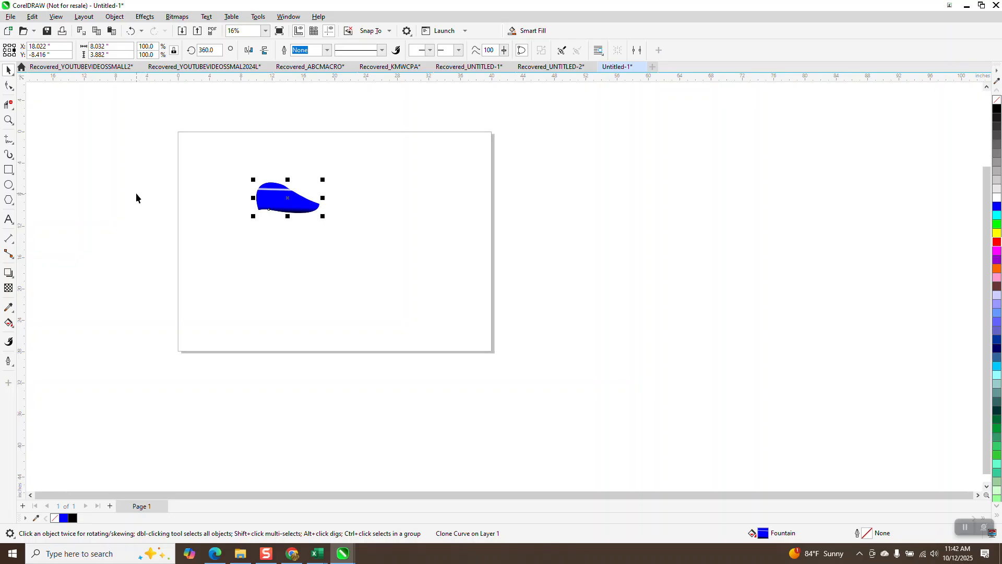
key("Left")
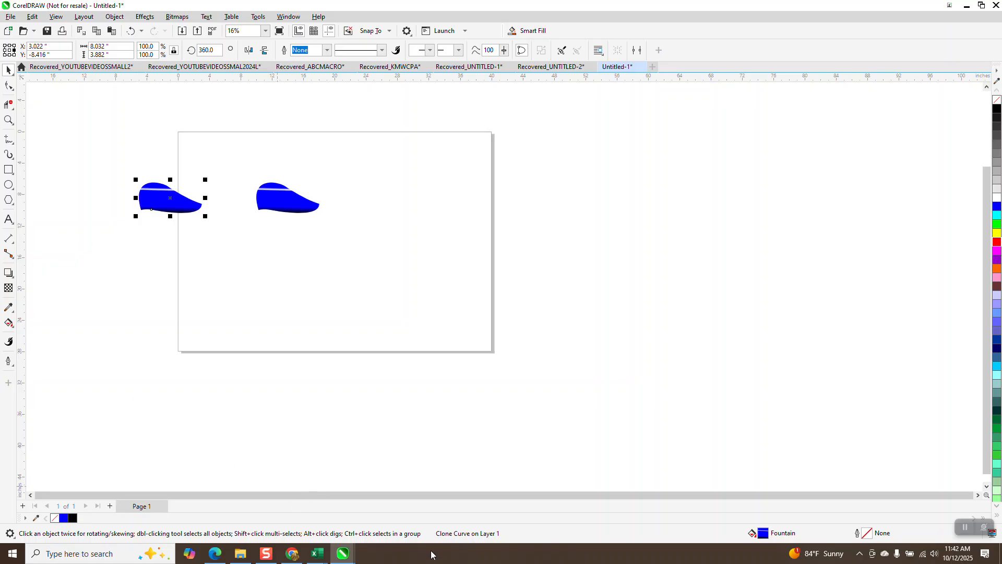
- Move the control petal 30 inches to the right and the clone 15 inches right, into the control petal's former place
left_click(287, 214)
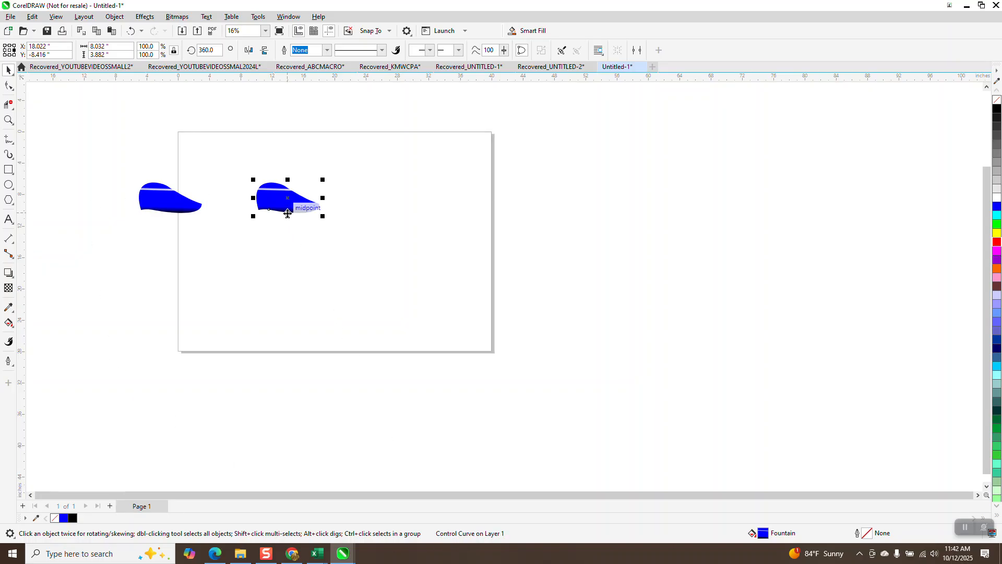
key("Right")
key("Right")
left_click(192, 210)
key("Right")
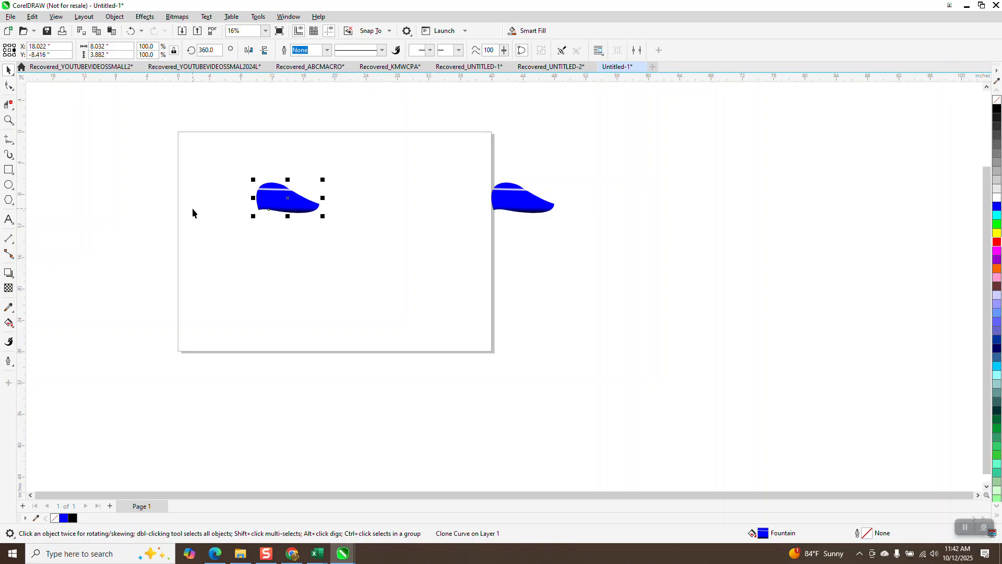
- Try rotating a copy of the clone petal 50 degrees about the page center and repeating the rotation once
left_click(279, 191)
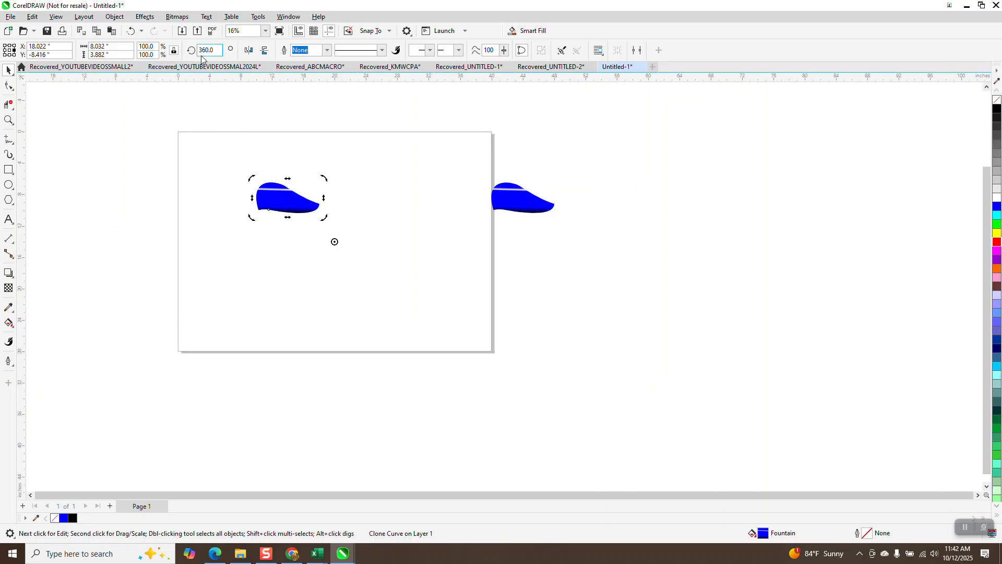
left_click(220, 50)
type("50")
key("Return")
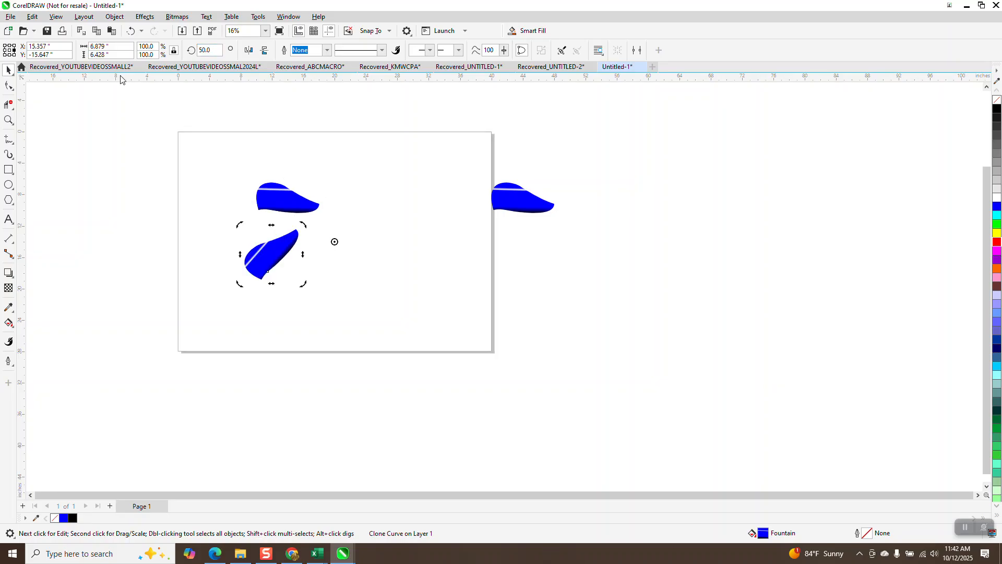
key("ctrl+r")
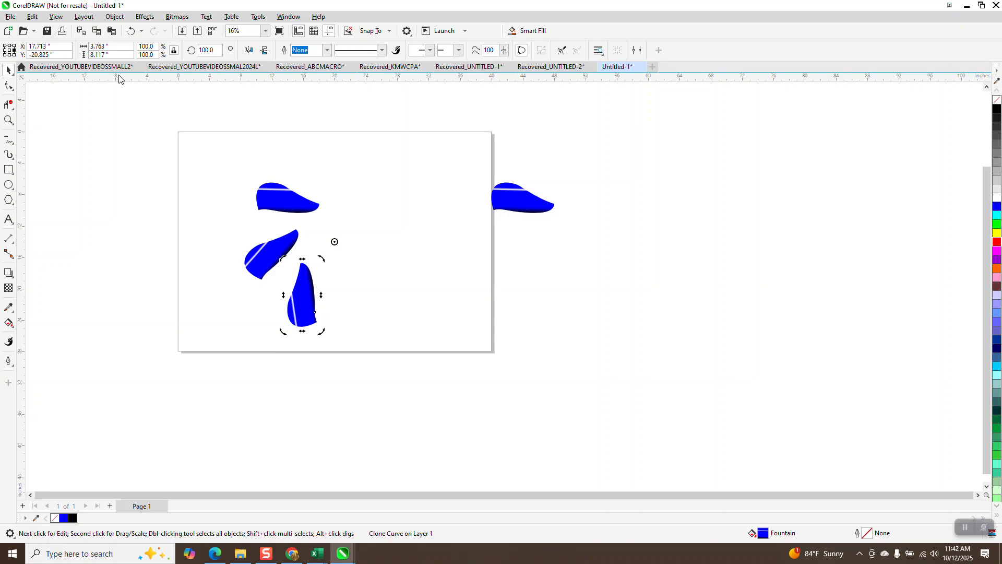
left_click(131, 31)
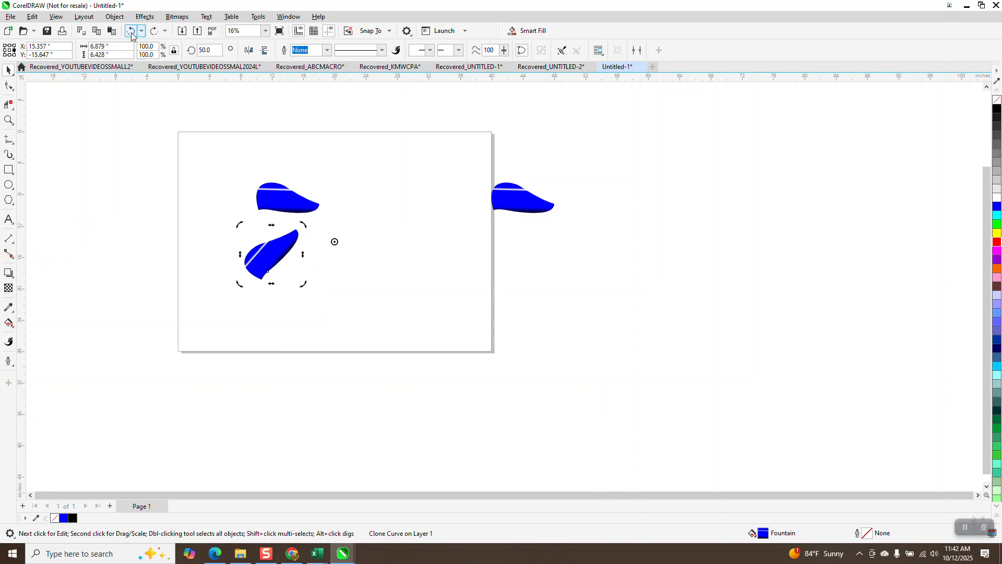
left_click(131, 31)
- Try rotating a copy of the clone petal freehand about the page center by about 22.4 degrees
left_click(300, 205)
left_click(293, 202)
left_click_drag(324, 178, 303, 193)
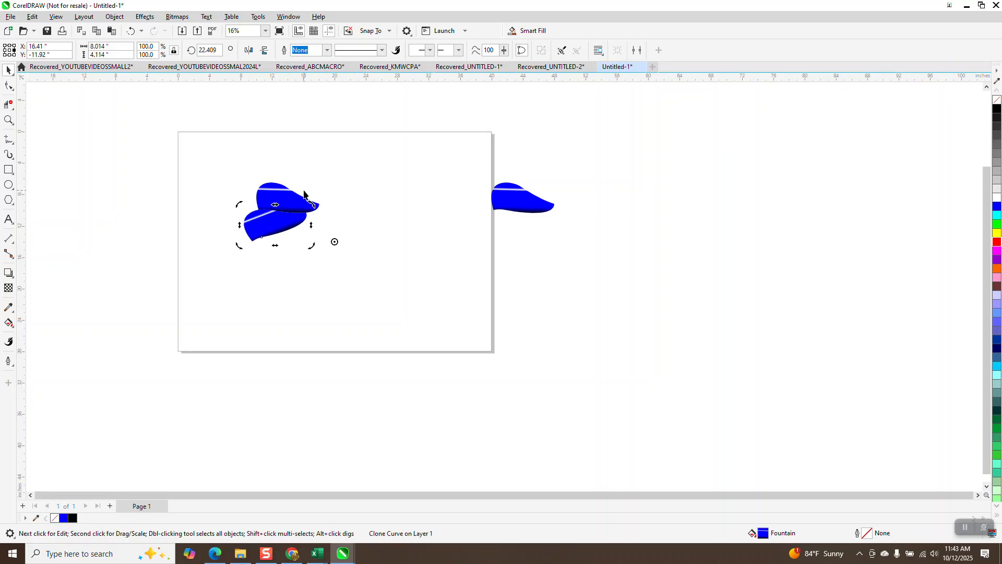
left_click(131, 31)
- Rotate a copy of the clone petal 22.5 degrees about the page center
double_click(212, 51)
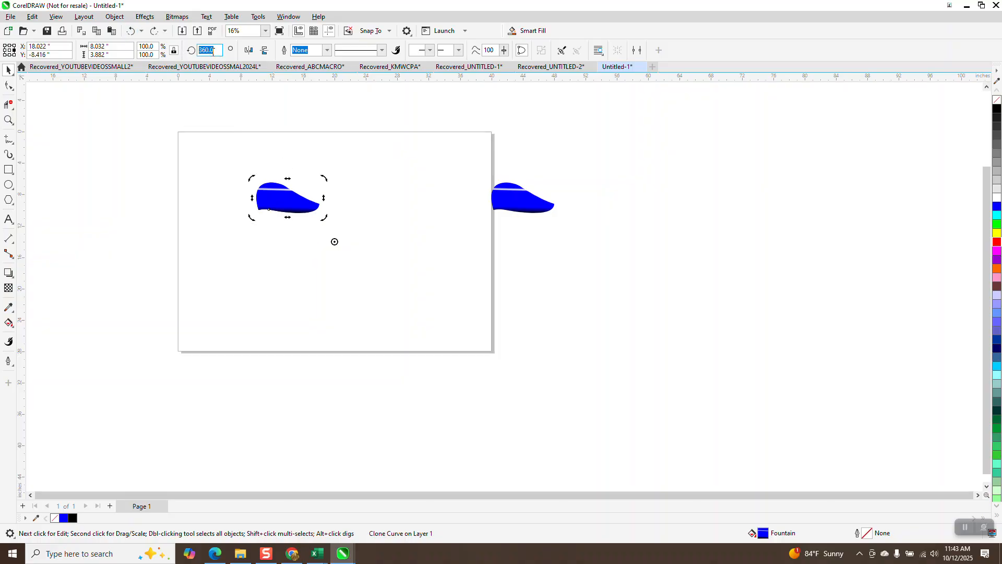
type("355.0")
double_click(215, 53)
type("22.5")
key("Return")
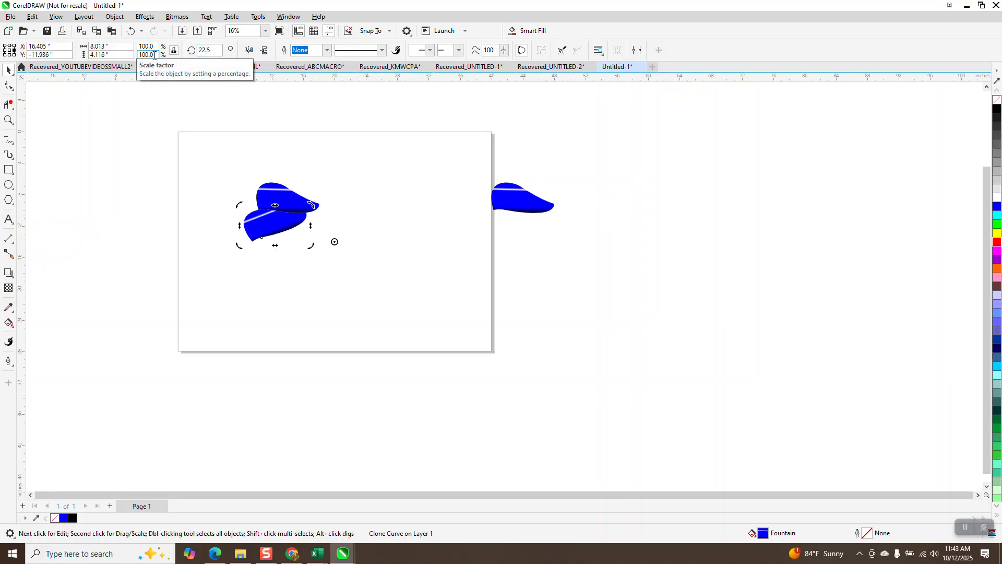
- Repeat the rotated copy around the page center to build up the ring of petals
key("ctrl+r")
key("ctrl+r")
key("ctrl+r")
key("ctrl+r")
key("ctrl+r")
key("ctrl+r")
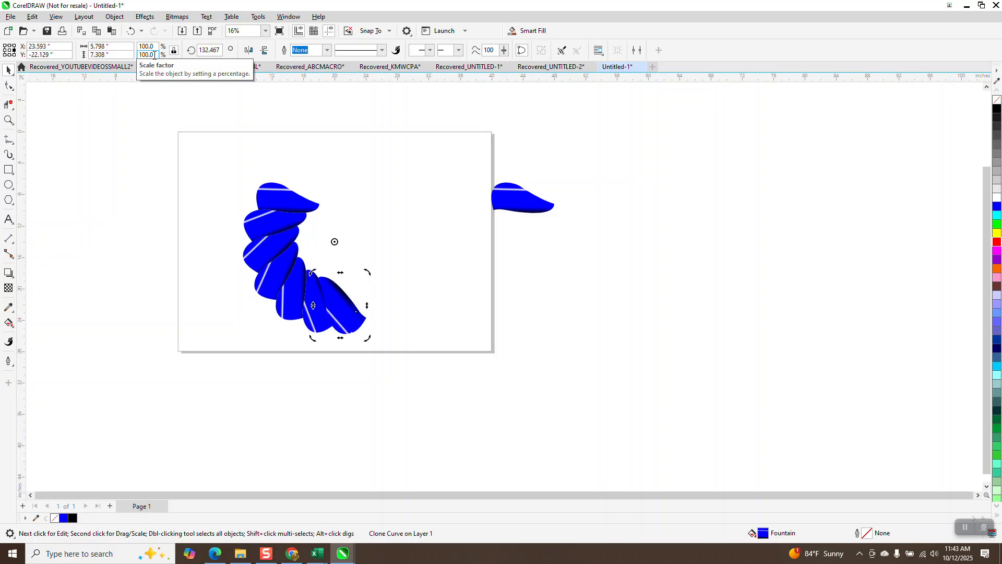
key("ctrl+r")
key("ctrl+r")
key("ctrl+r")
key("ctrl+r")
key("ctrl+r")
key("ctrl+r")
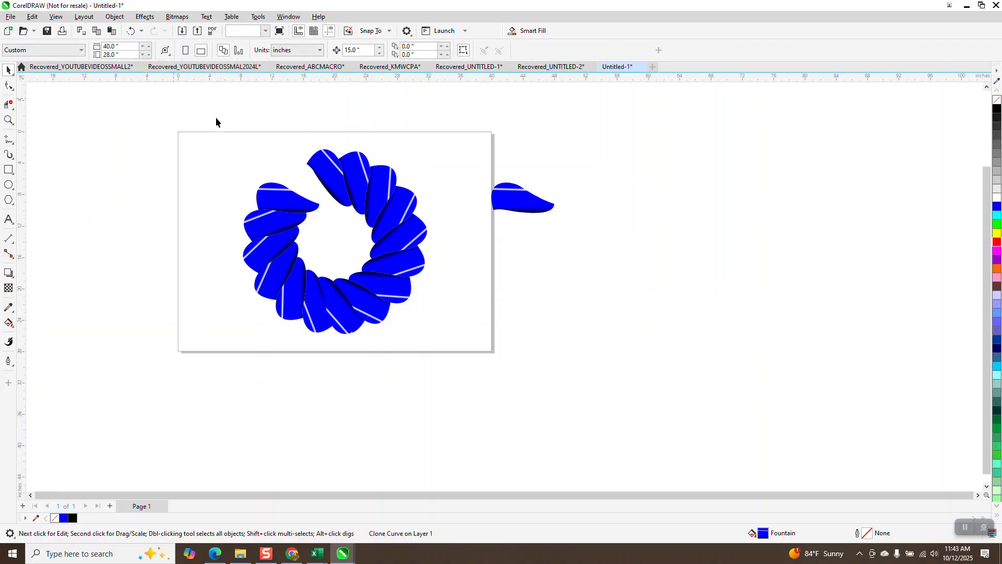
- Add 22.5 degrees to the rotation angle of the ring's last petal to place a copy in the remaining gap
left_click(319, 170)
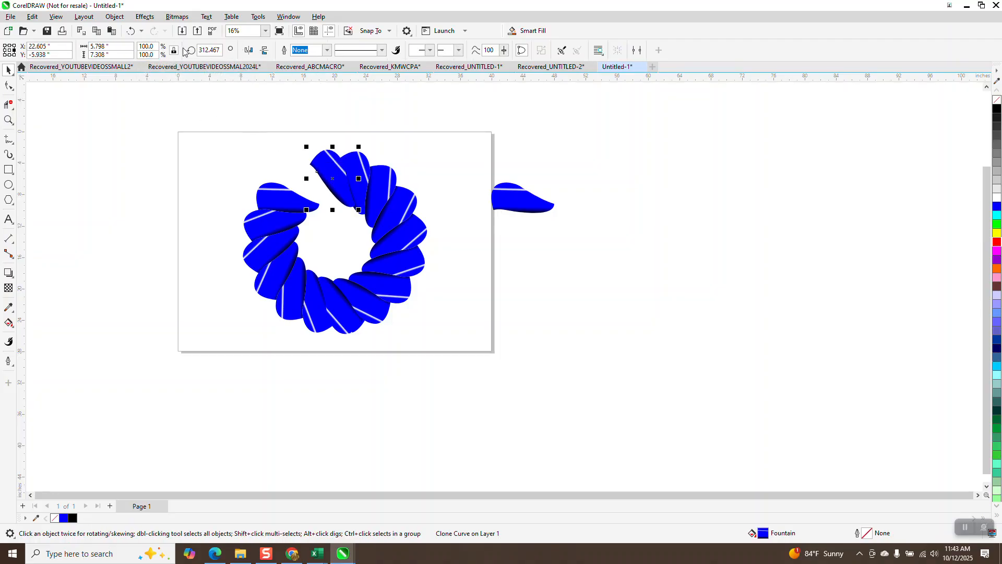
left_click(130, 31)
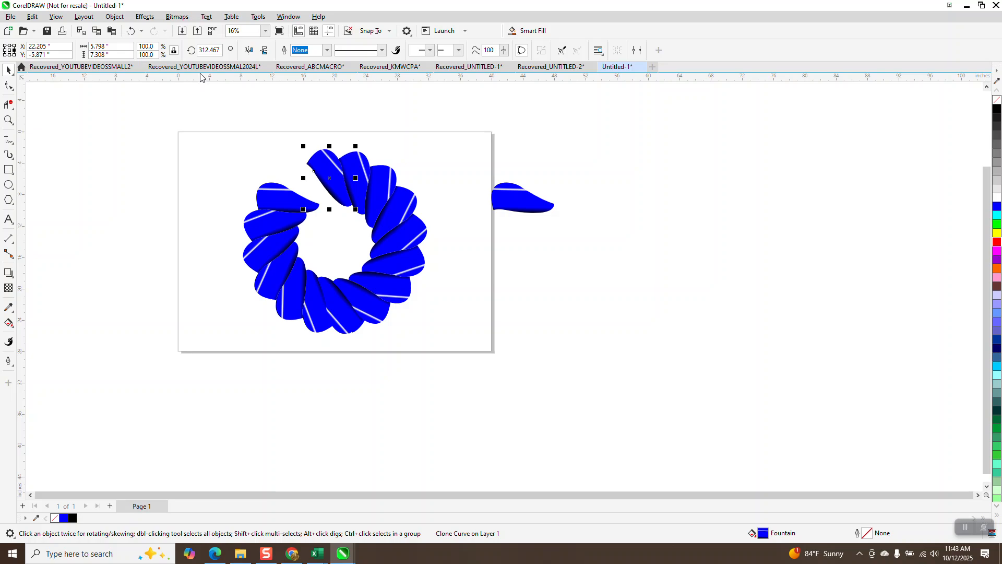
left_click(220, 50)
type("+22.5")
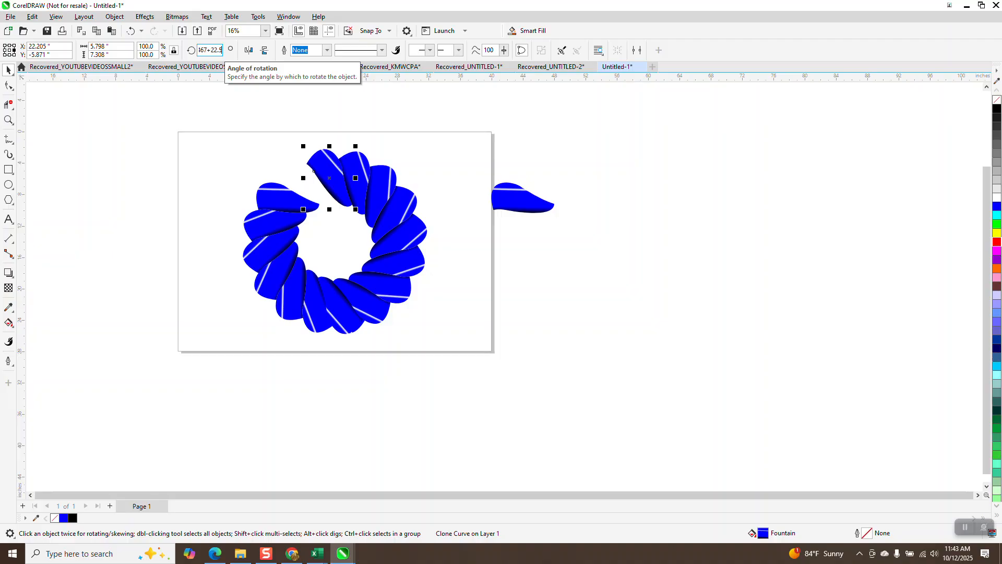
key("Return")
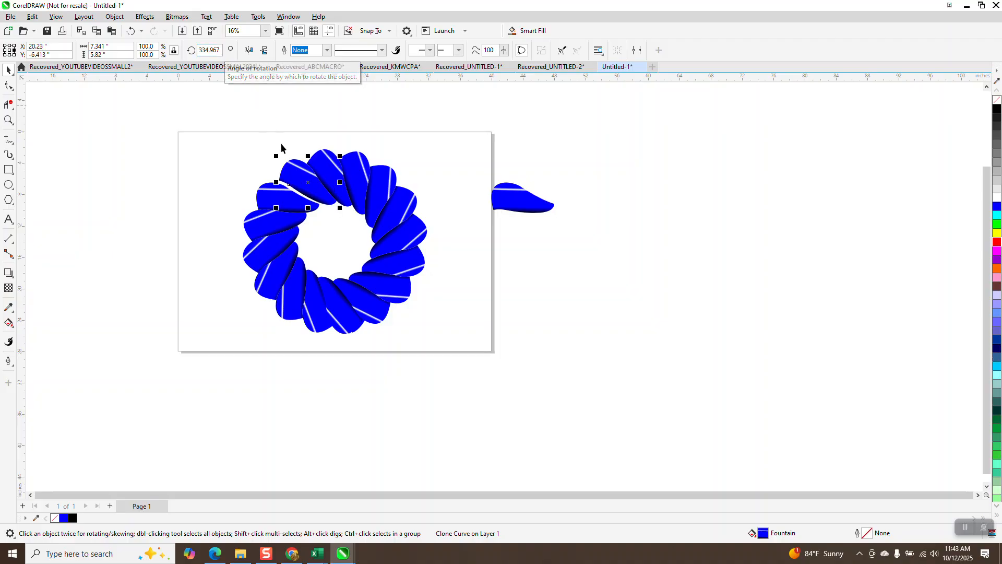
- Undo the gap-filling petal and the most recent repeated petal copies
left_click(131, 32)
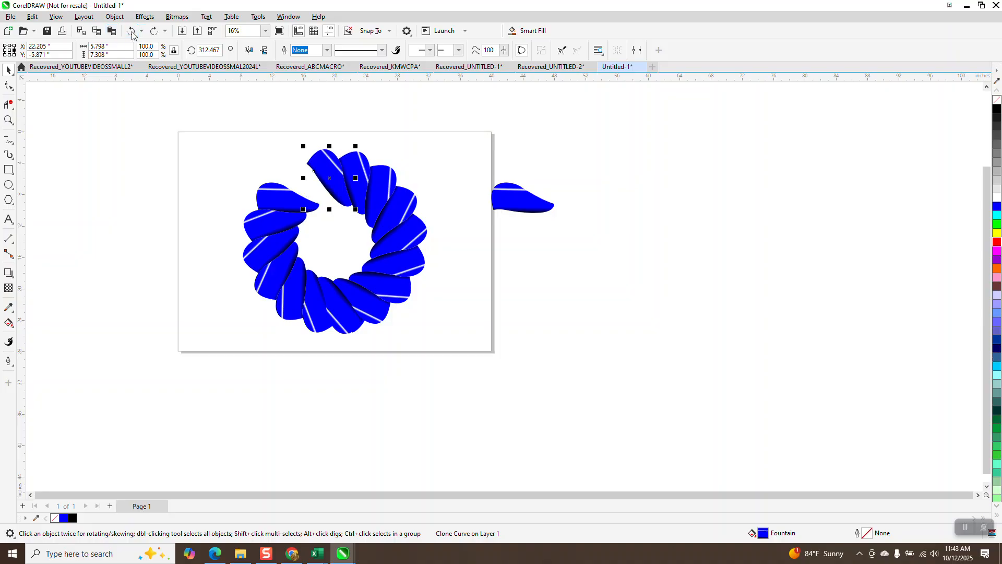
left_click(135, 32)
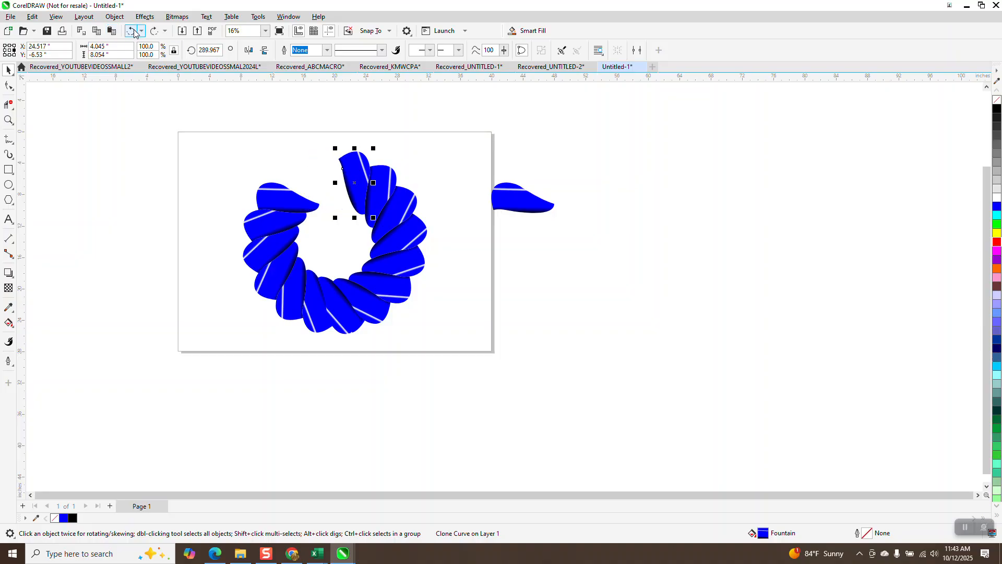
left_click(134, 32)
left_click(133, 32)
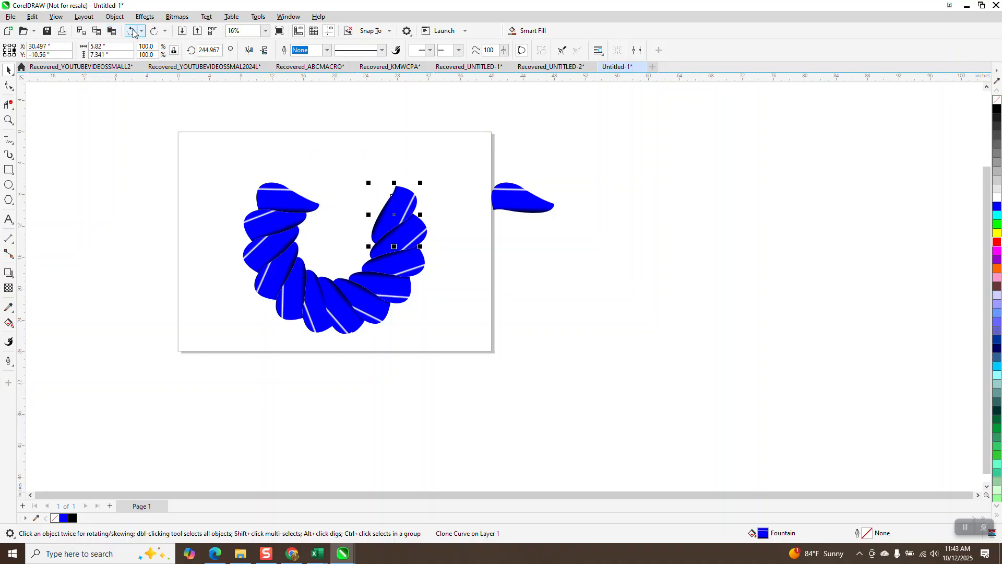
left_click(133, 32)
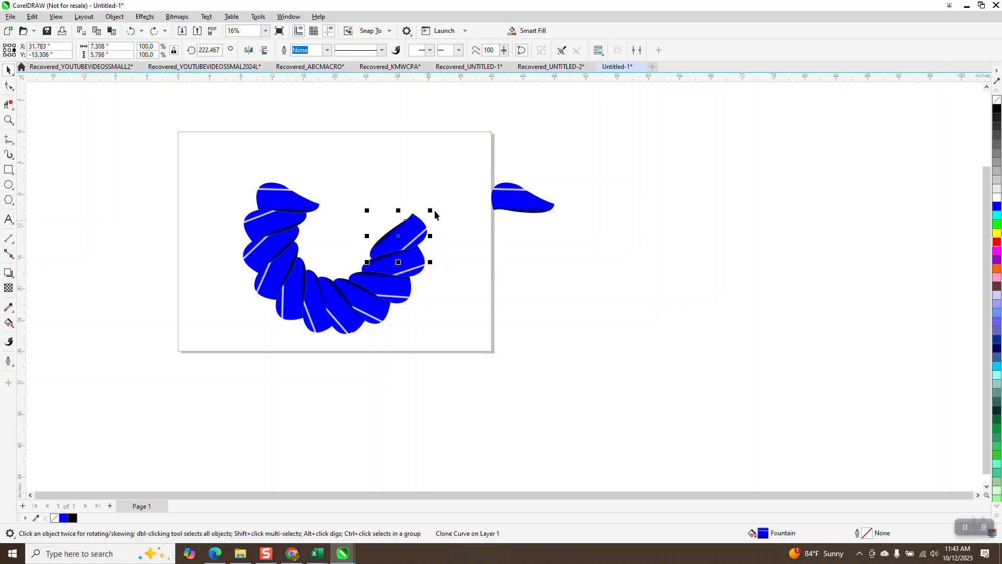
- Delete the remaining rotated petals, keeping only the unrotated clone and the control petal
left_click_drag(365, 360, 311, 364)
key("Delete")
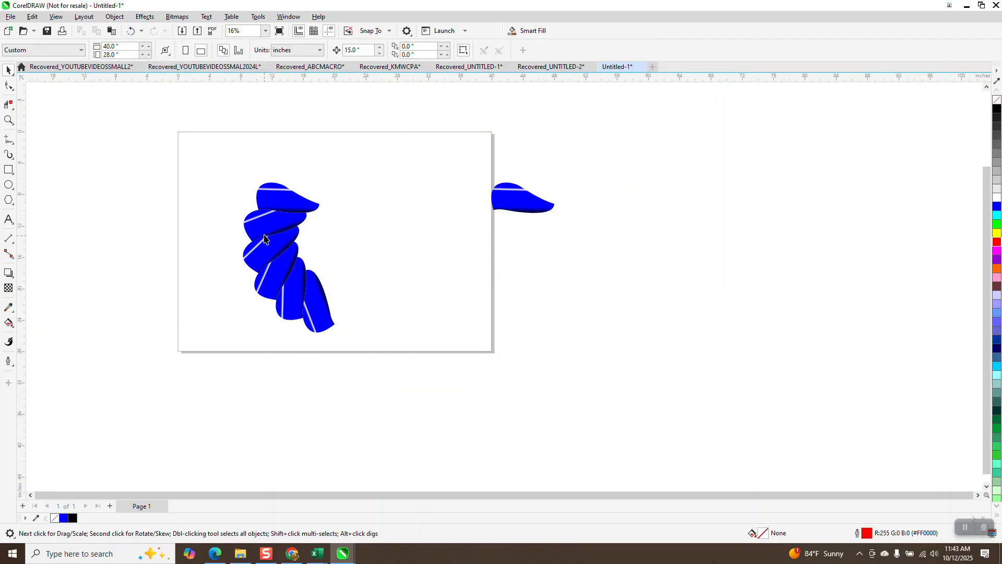
left_click(264, 235)
key("Delete")
left_click(266, 253)
key("Delete")
left_click(276, 274)
key("Delete")
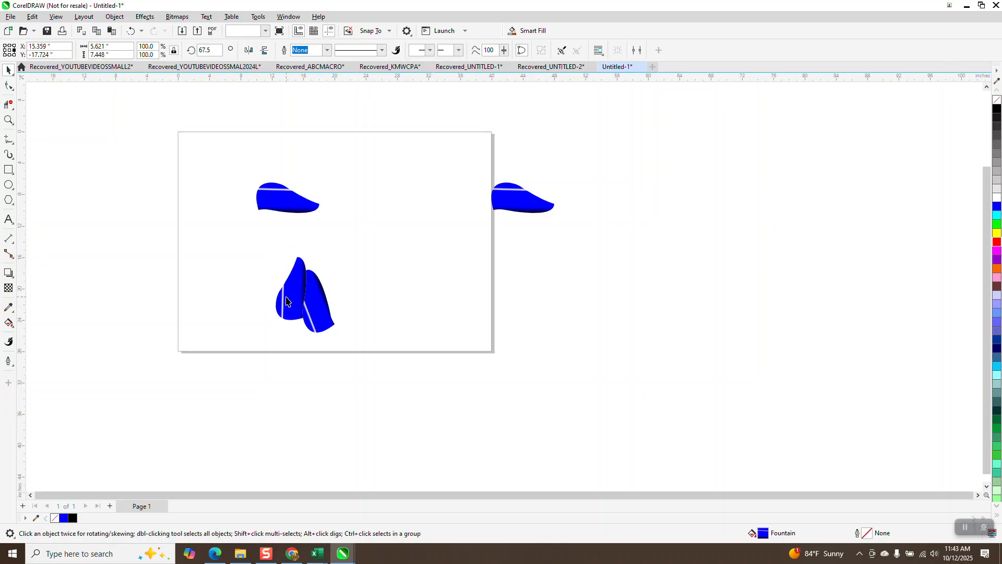
left_click(298, 304)
key("Delete")
left_click_drag(308, 307, 310, 307)
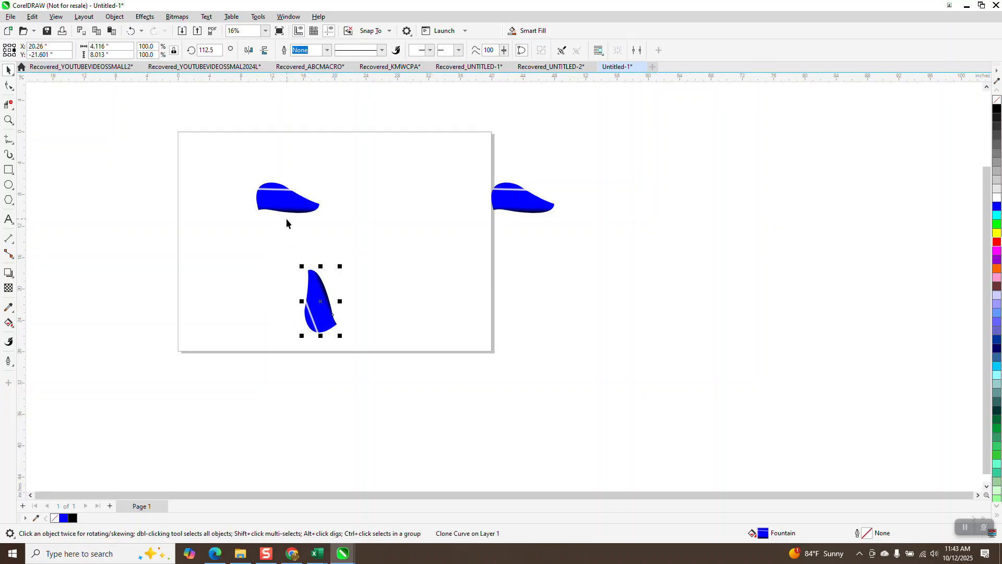
key("Delete")
- Rotate a new copy of the clone petal 22.5 degrees about the page center and repeat it along the ring
left_click(285, 204)
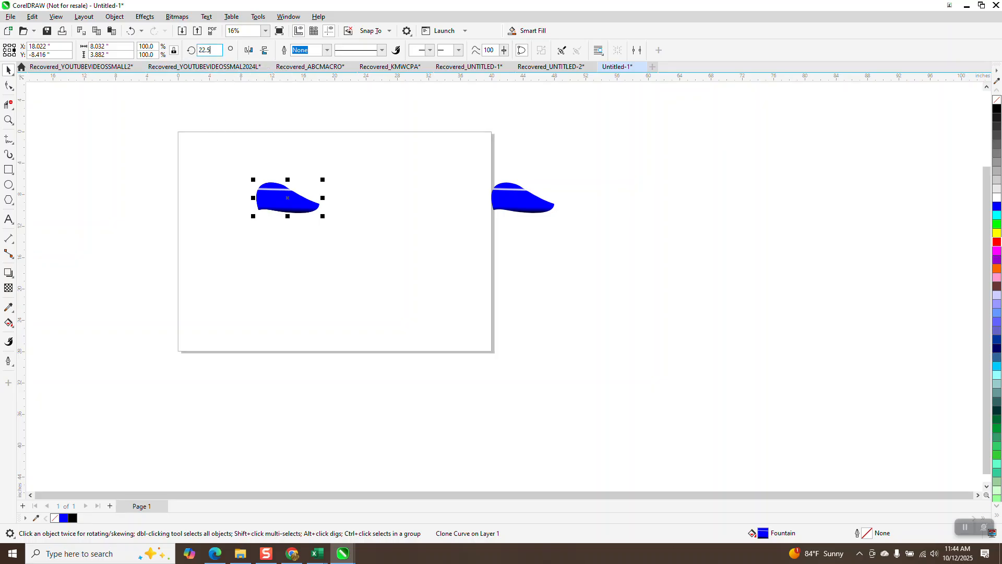
type("22.5")
key("Return")
key("ctrl+r")
key("ctrl+r")
key("ctrl+r")
key("ctrl+r")
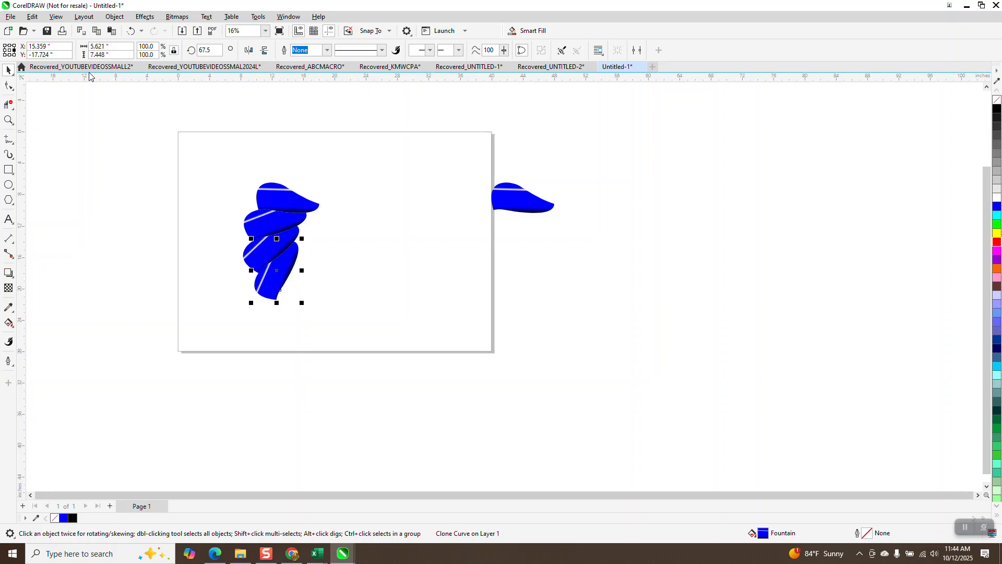
key("ctrl+r")
key("ctrl+r")
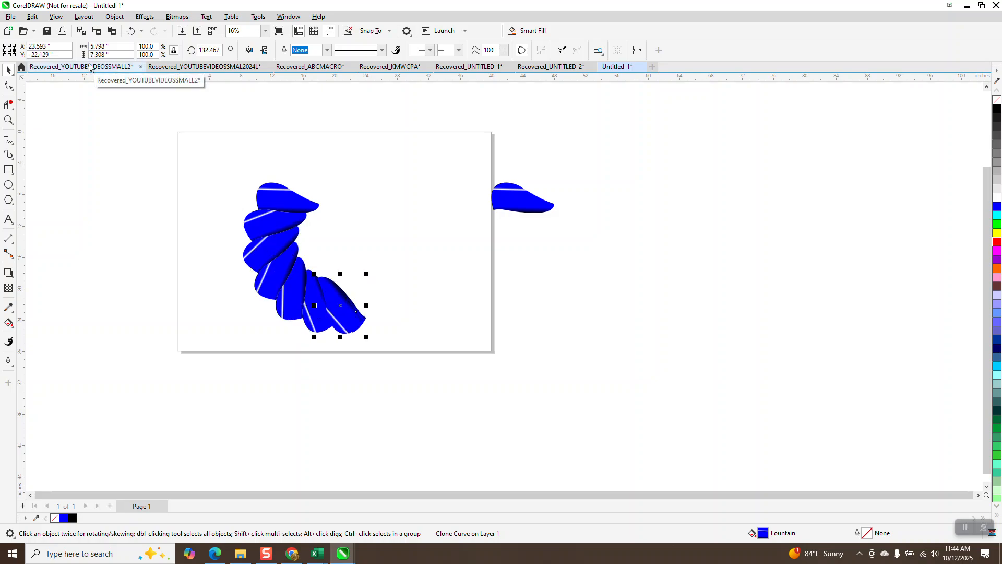
- Delete all the newly rotated petal copies, leaving the unrotated clone and the control petal
left_click(308, 151)
left_click(286, 225)
key("Delete")
left_click(289, 254)
key("Delete")
left_click(285, 282)
key("Delete")
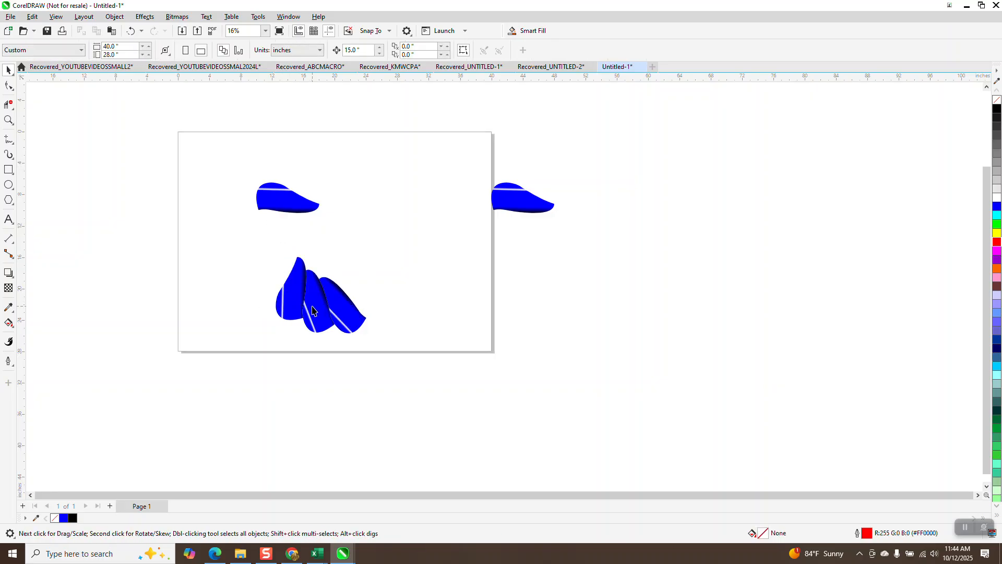
left_click(306, 305)
key("Delete")
left_click(338, 309)
key("Delete")
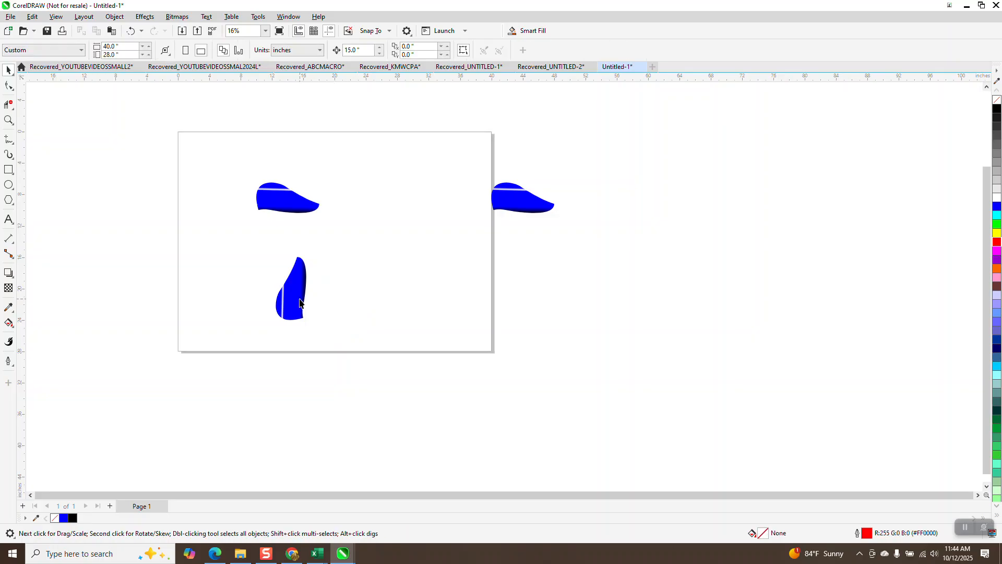
left_click(296, 301)
key("Delete")
- Complete the wreath by rotating 15 copies of the clone petal at 22.5 degrees about the page center with the Transform docker
left_click(269, 199)
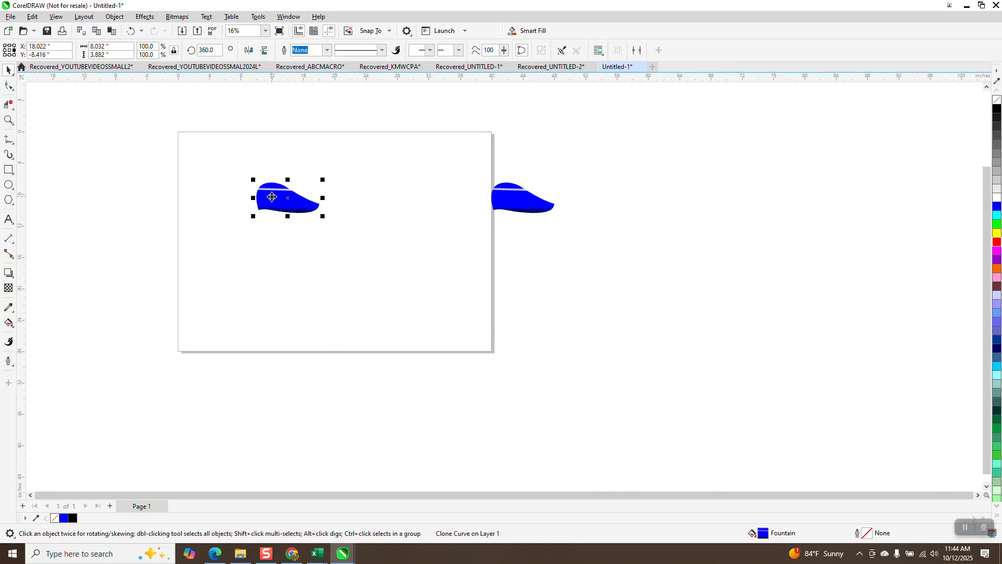
left_click(283, 207)
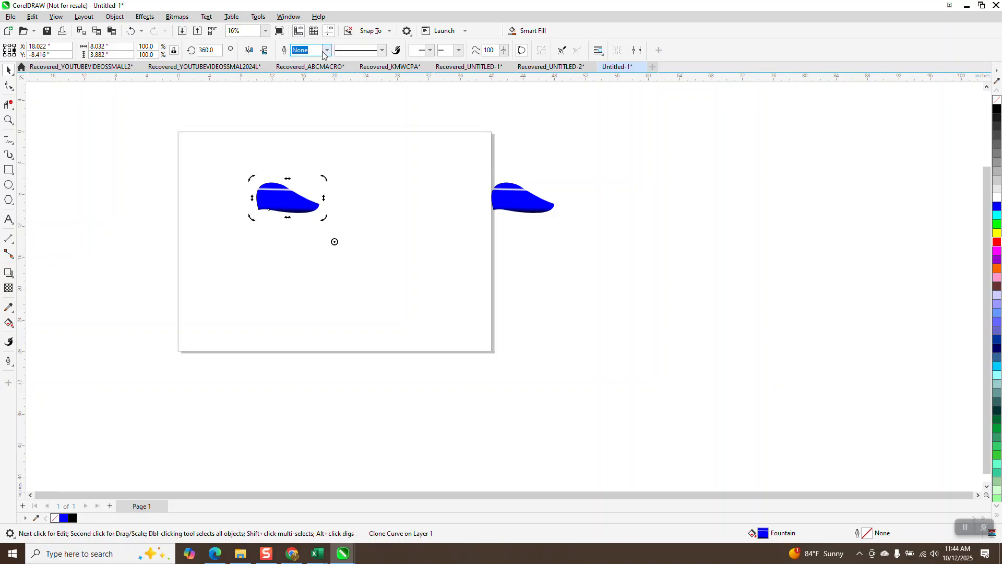
left_click(289, 16)
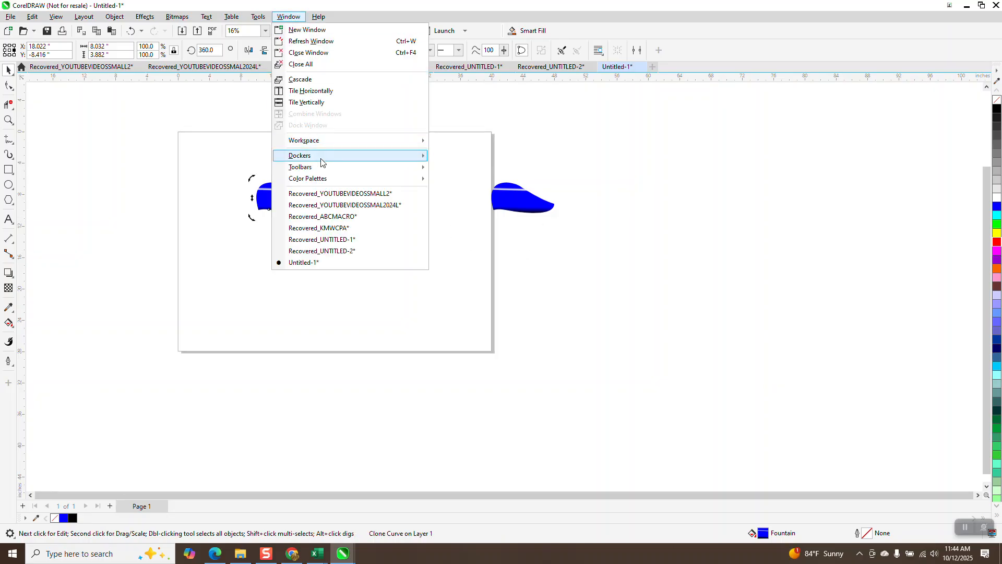
mouse_move(321, 161)
left_click(450, 212)
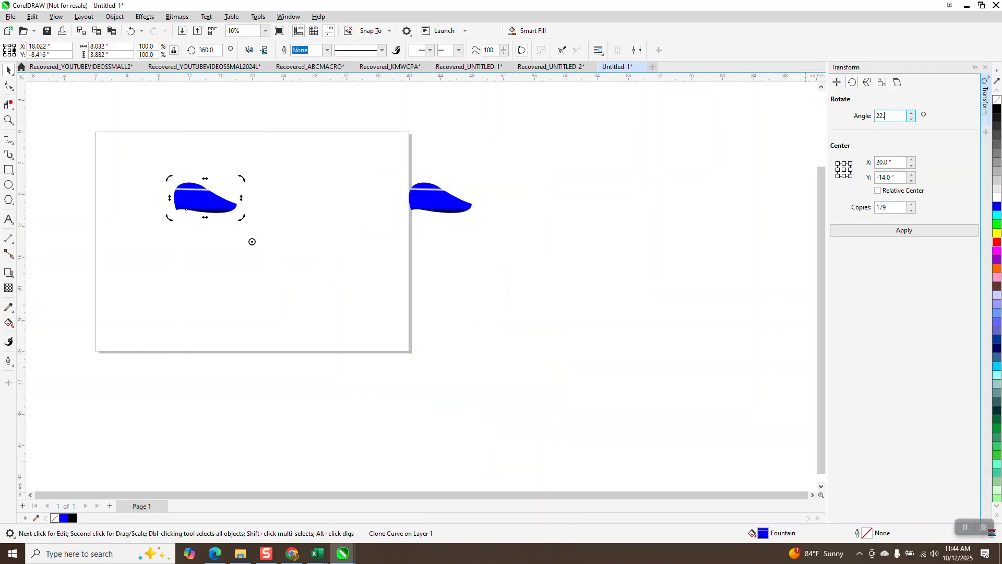
left_click_drag(897, 207, 828, 205)
type("15")
key("Return")
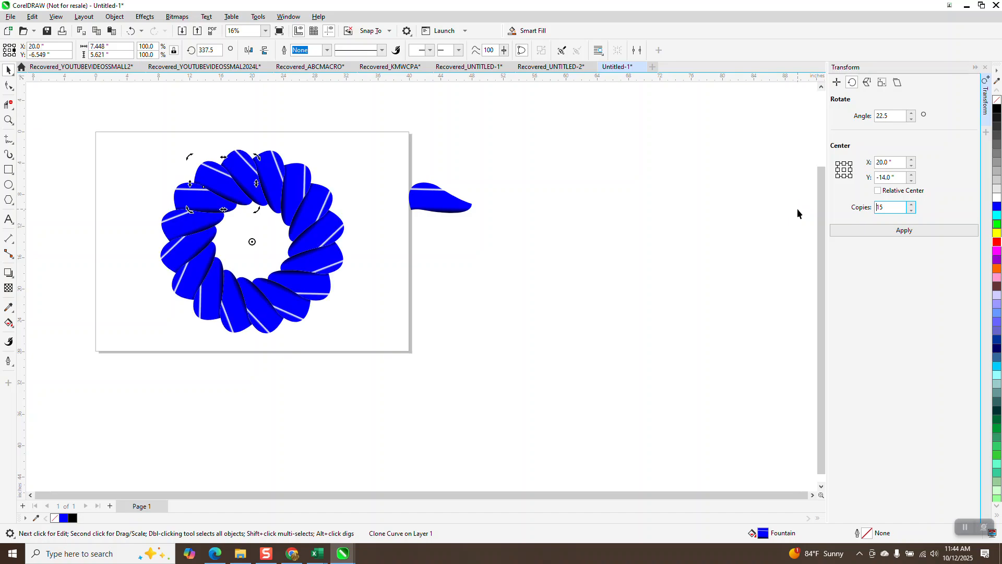
left_click(985, 68)
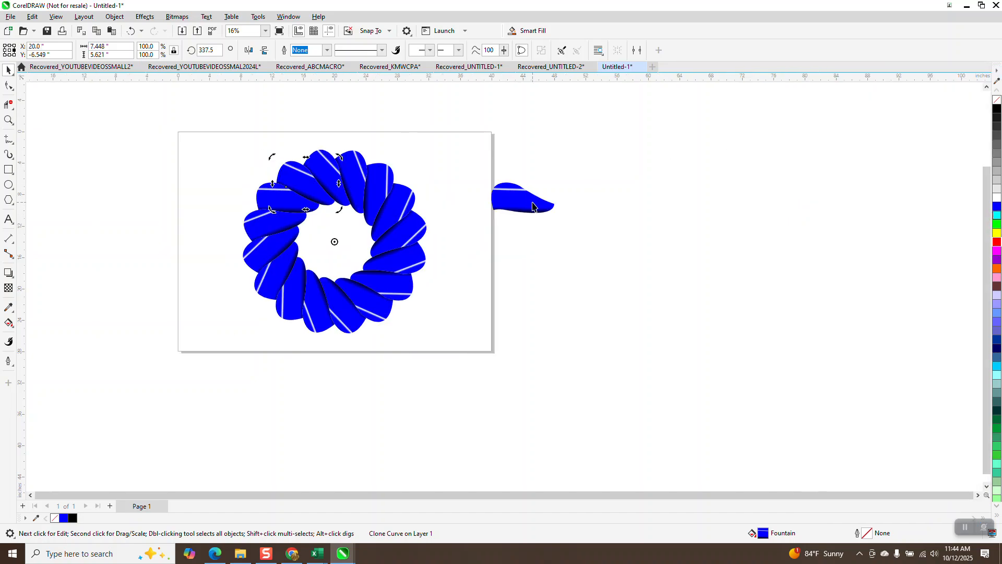
- Draw a rectangle about 26.6 by 26.2 inches around the wreath, fill it black and place it behind the petals
left_click(8, 169)
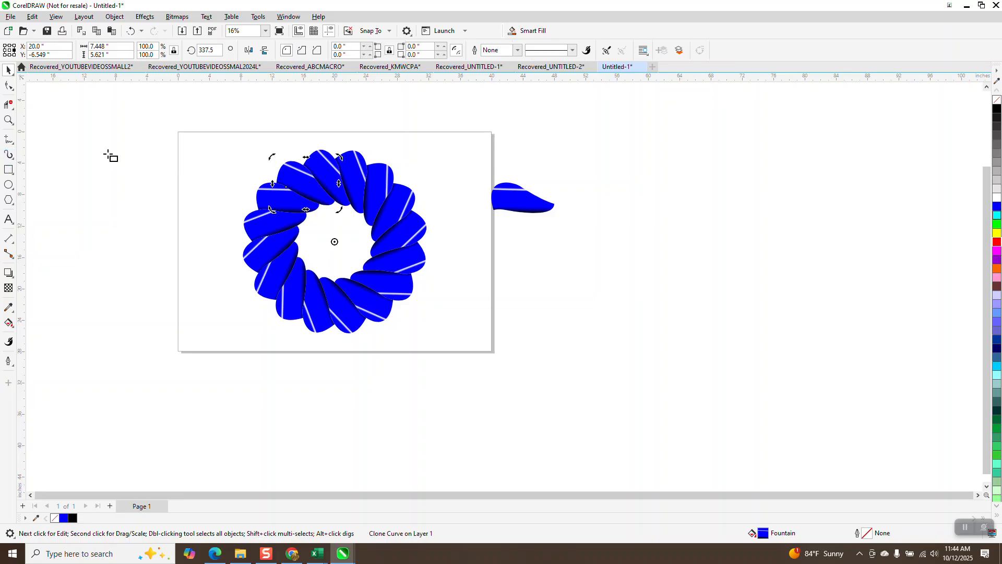
left_click_drag(235, 146, 444, 352)
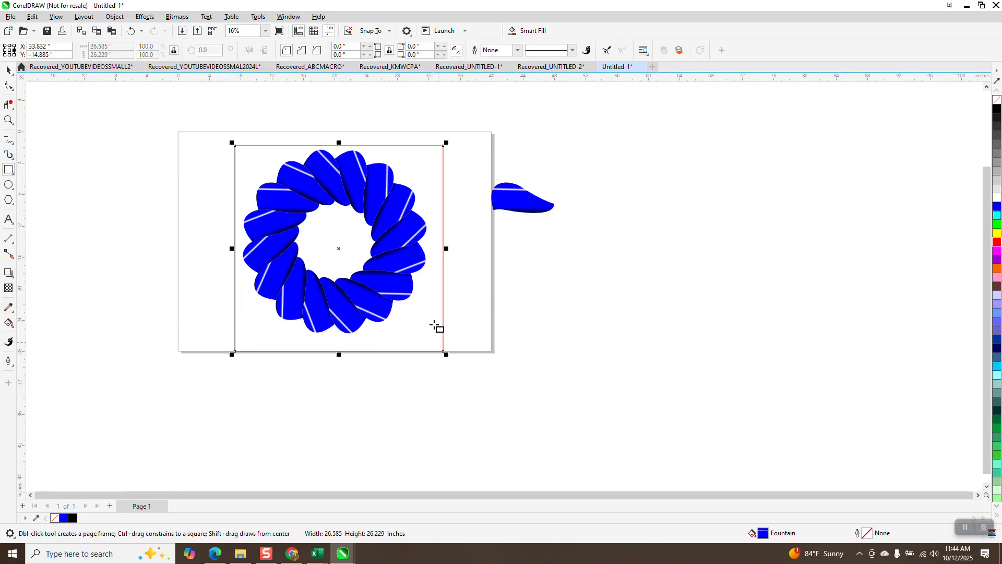
left_click(997, 111)
left_click(114, 16)
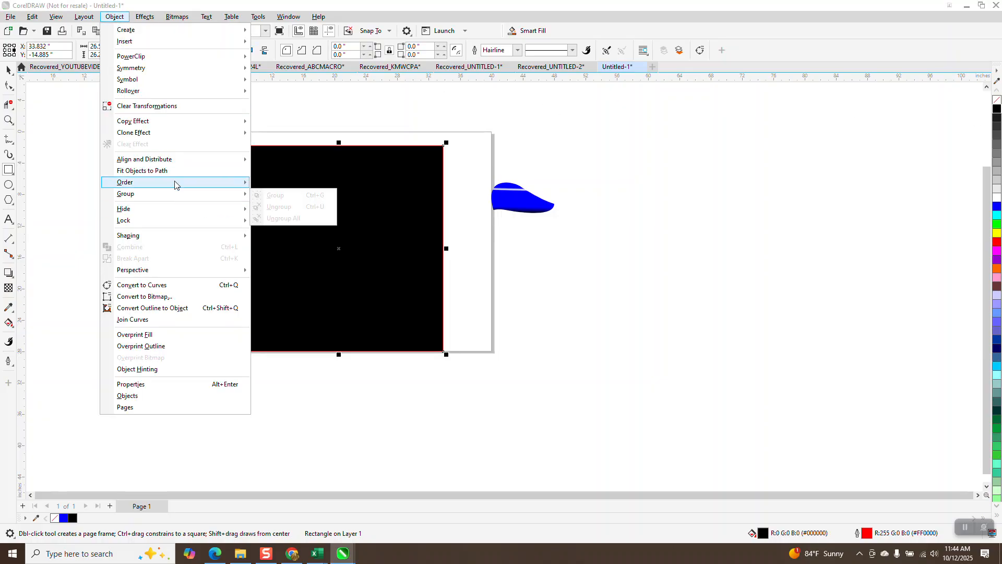
left_click(271, 205)
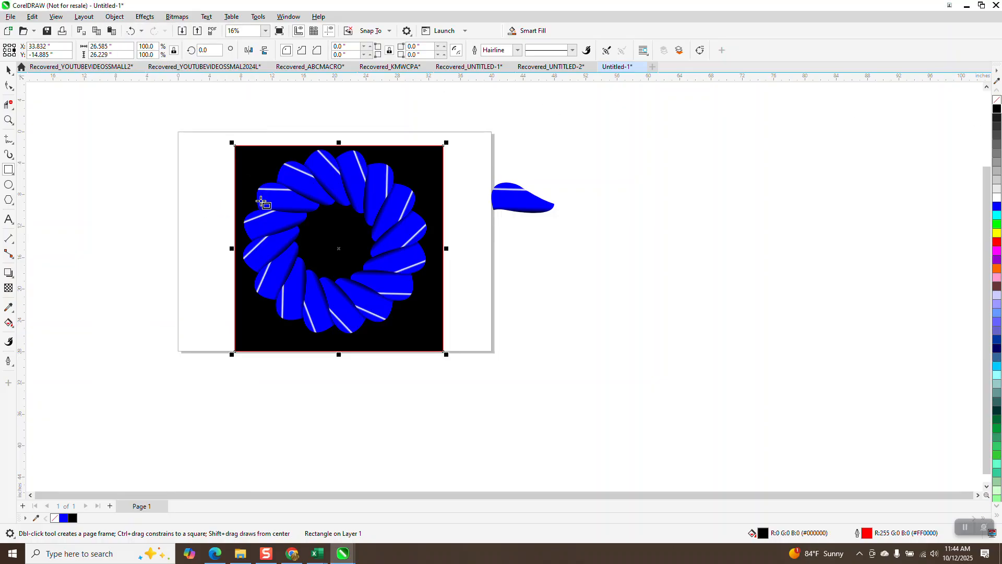
- Move the control petal down beside the black square's edge, closer to the wreath
left_click(9, 120)
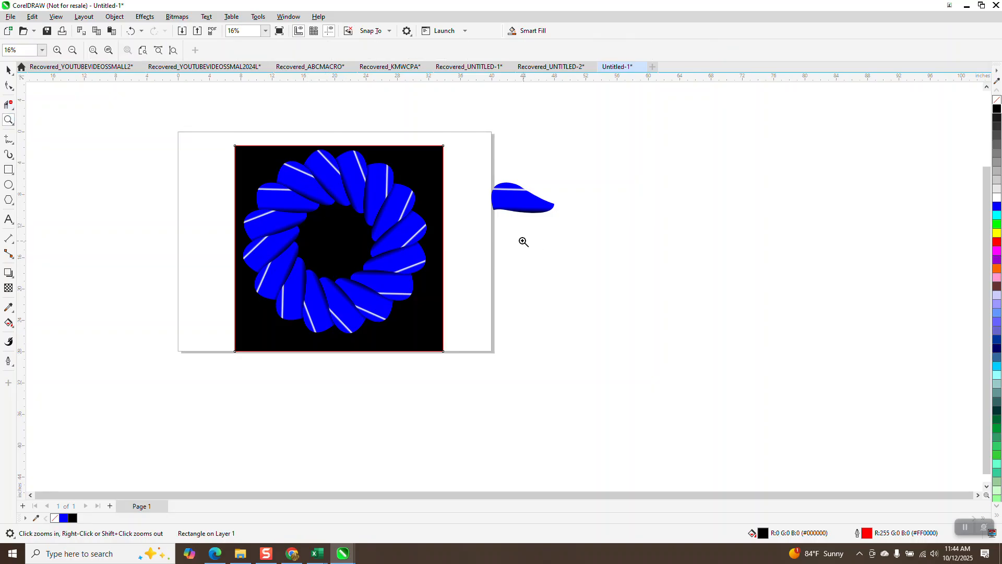
left_click(8, 70)
left_click_drag(465, 173, 570, 254)
left_click_drag(532, 204, 493, 260)
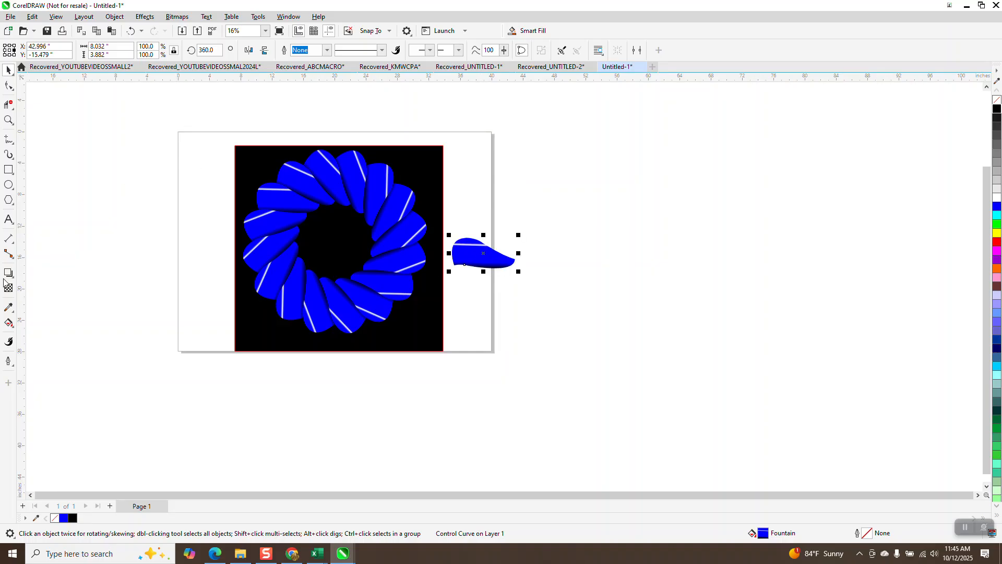
- Tilt the control petal's fountain fill with Interactive Fill and extend its black end beyond the petal's lower edge
left_click(14, 328)
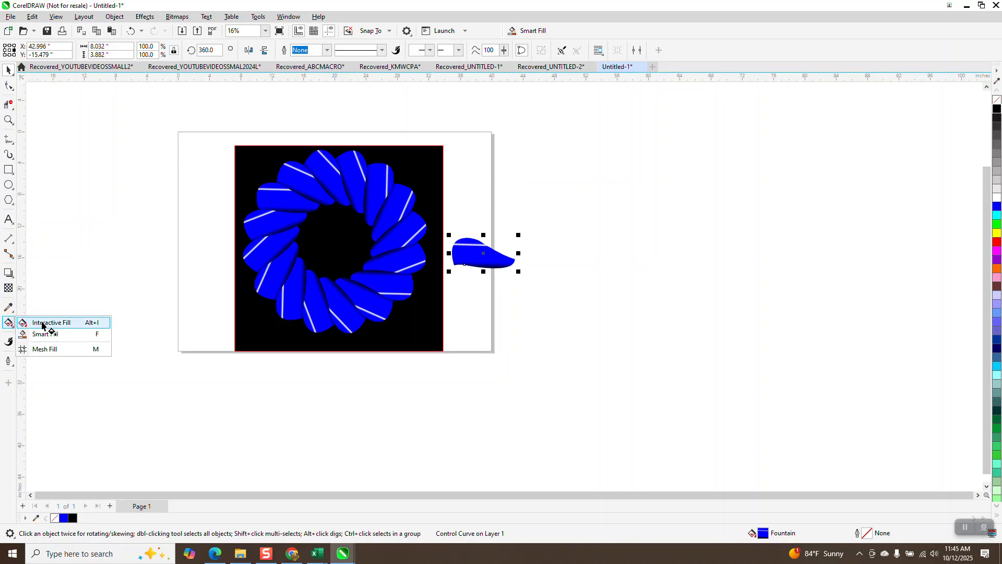
left_click(41, 322)
left_click_drag(480, 228, 512, 239)
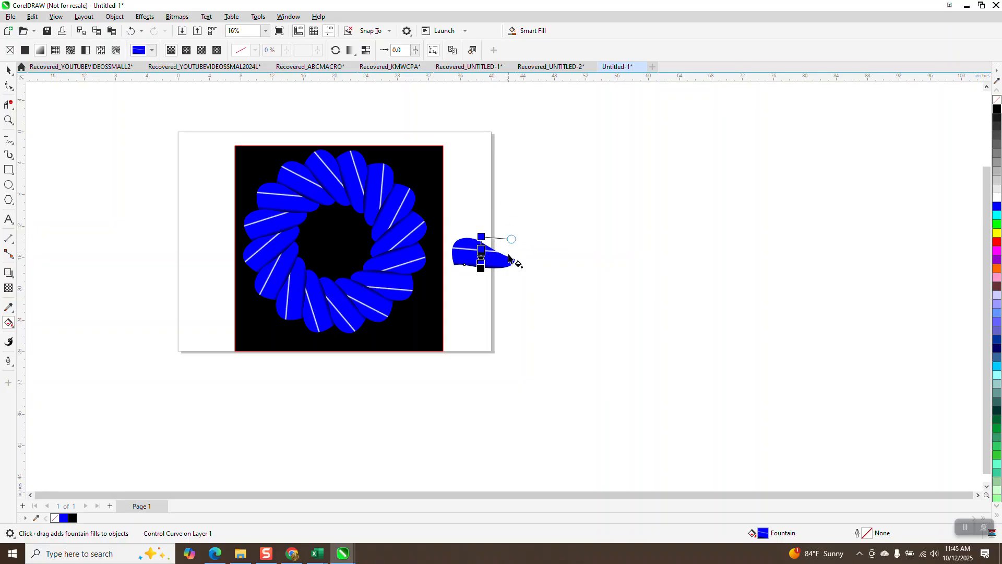
left_click_drag(480, 269, 475, 289)
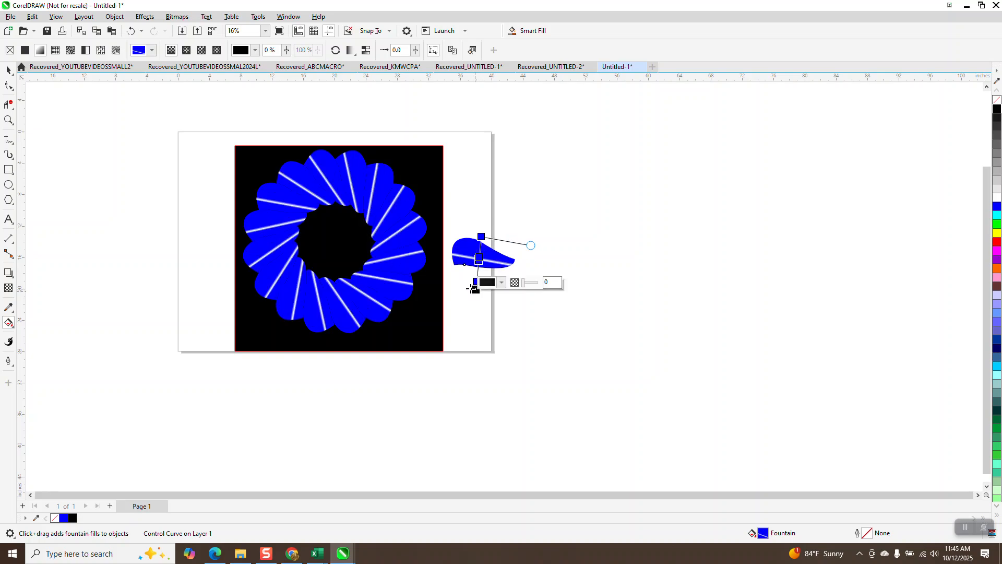
- Widen the control petal's white highlight by moving the upper blue node to 30%, and pull the black end back to the lower edge
left_click(9, 120)
left_click_drag(421, 225, 587, 327)
scroll(587, 328, "down", 1)
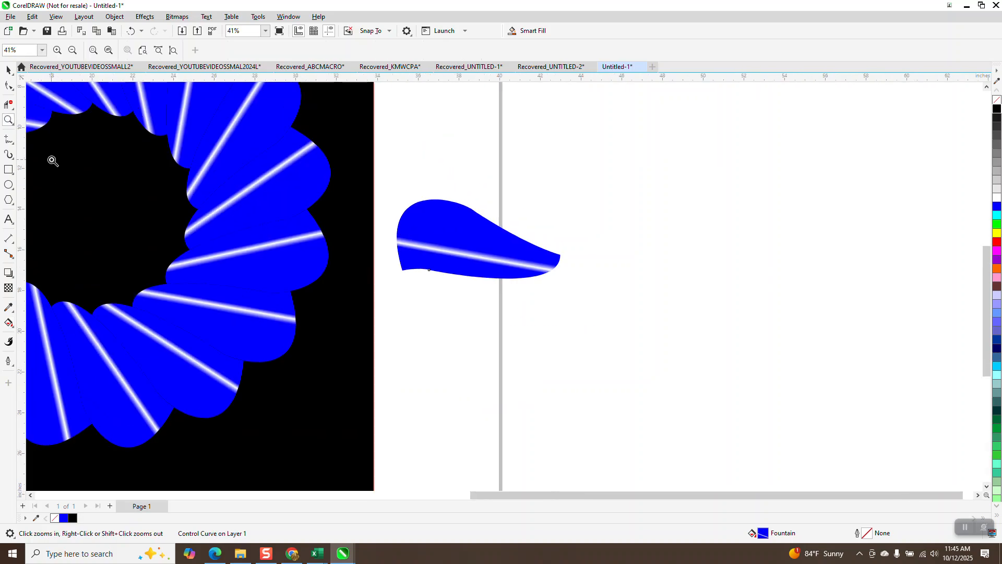
left_click(8, 69)
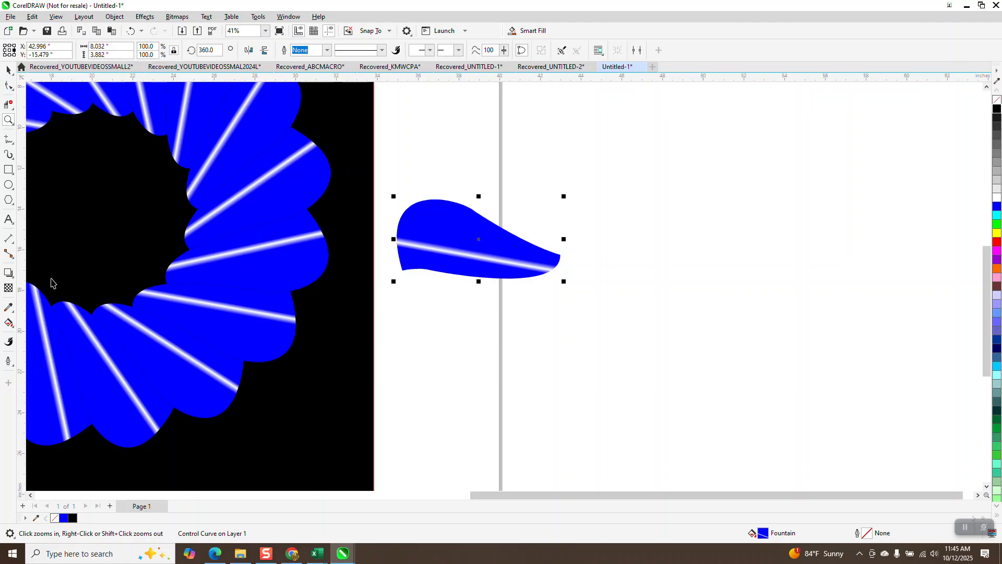
left_click(9, 322)
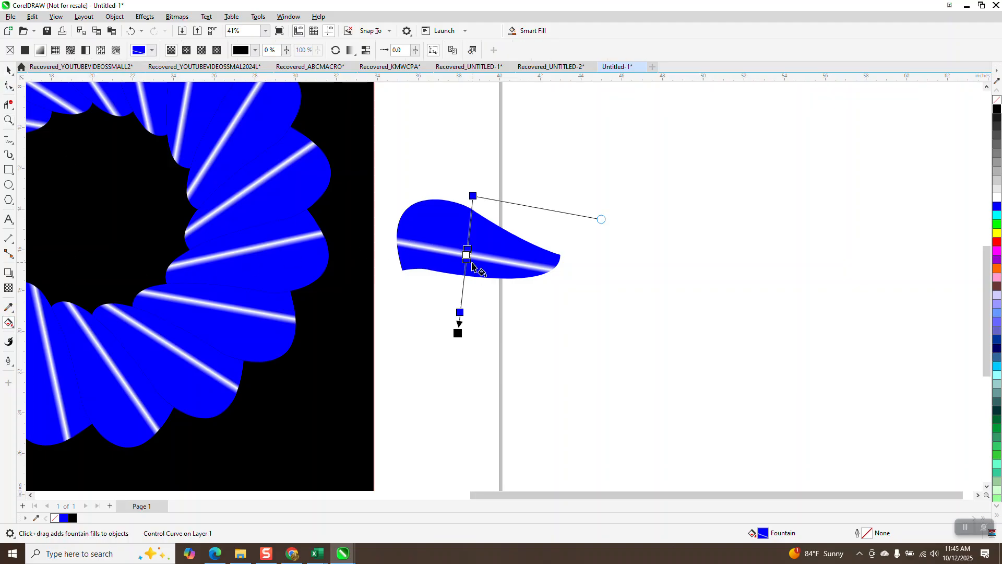
left_click_drag(468, 261, 468, 237)
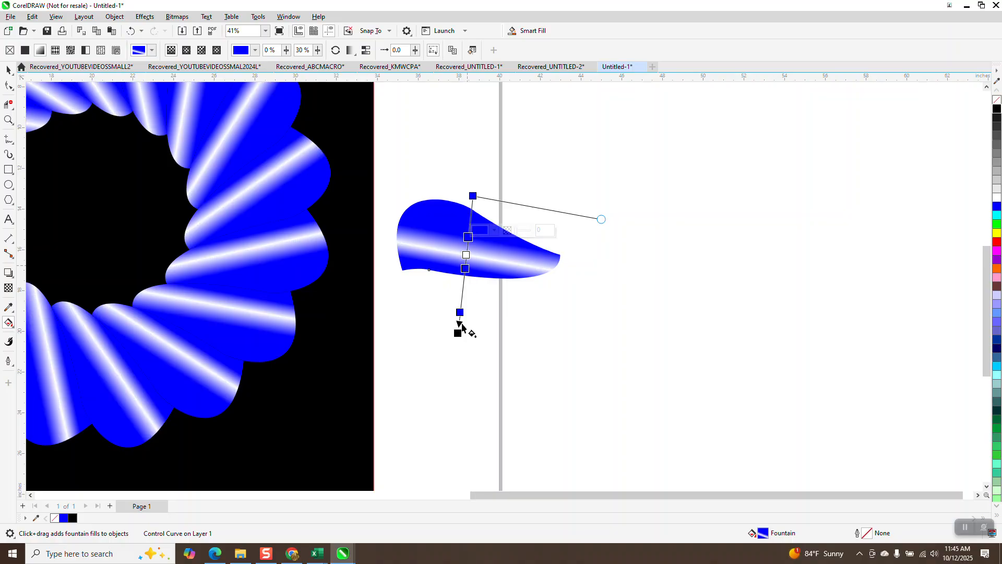
left_click_drag(460, 334, 467, 285)
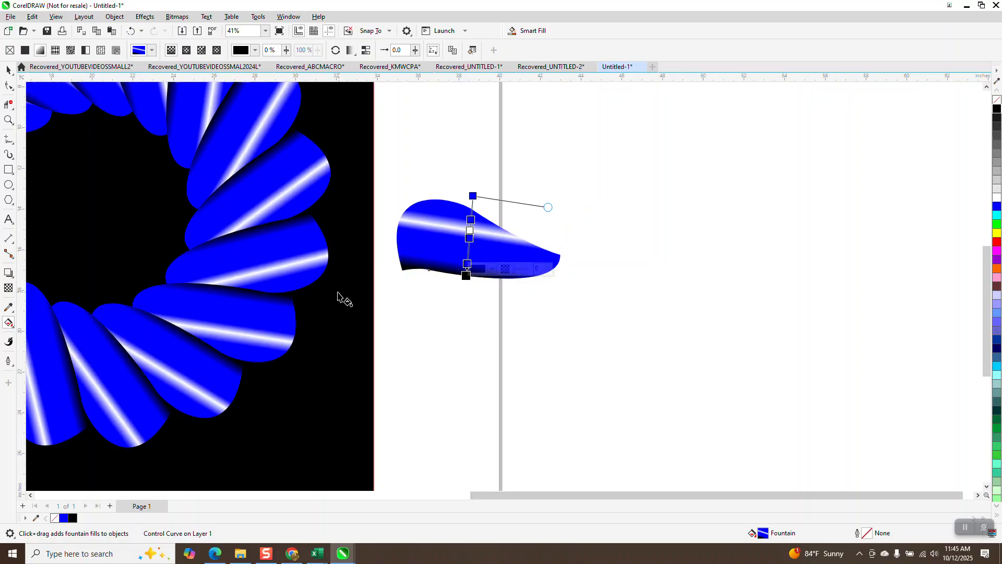
- Make the start of the control petal's gradient black, with a blue node at 40% just before the white highlight
scroll(337, 292, "down", 1)
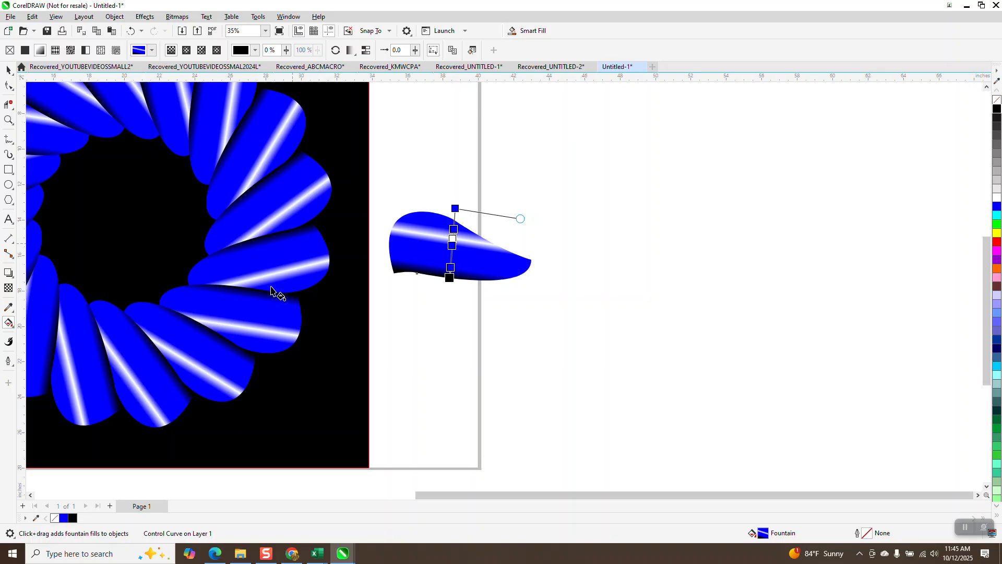
scroll(244, 364, "down", 1)
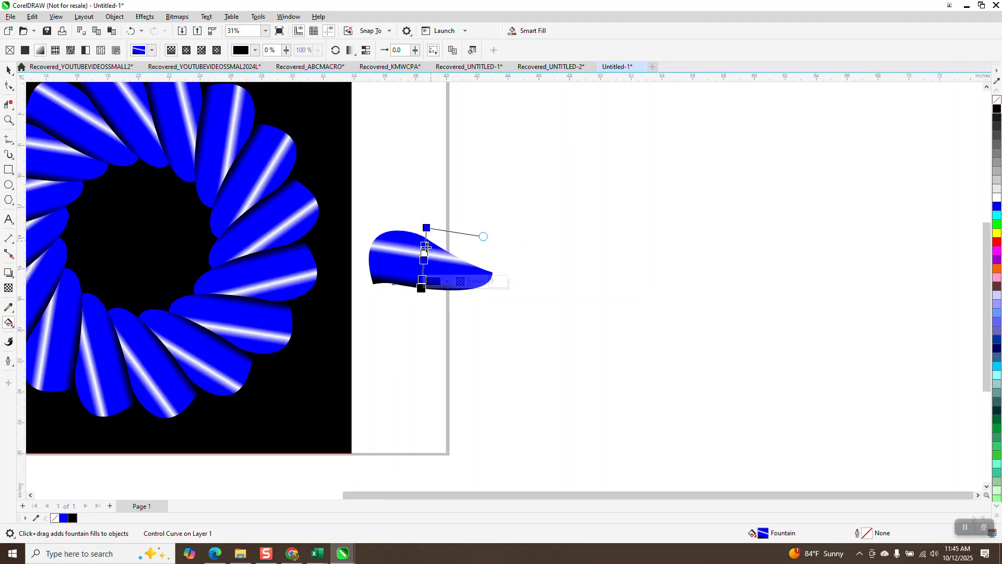
left_click_drag(423, 261, 426, 228)
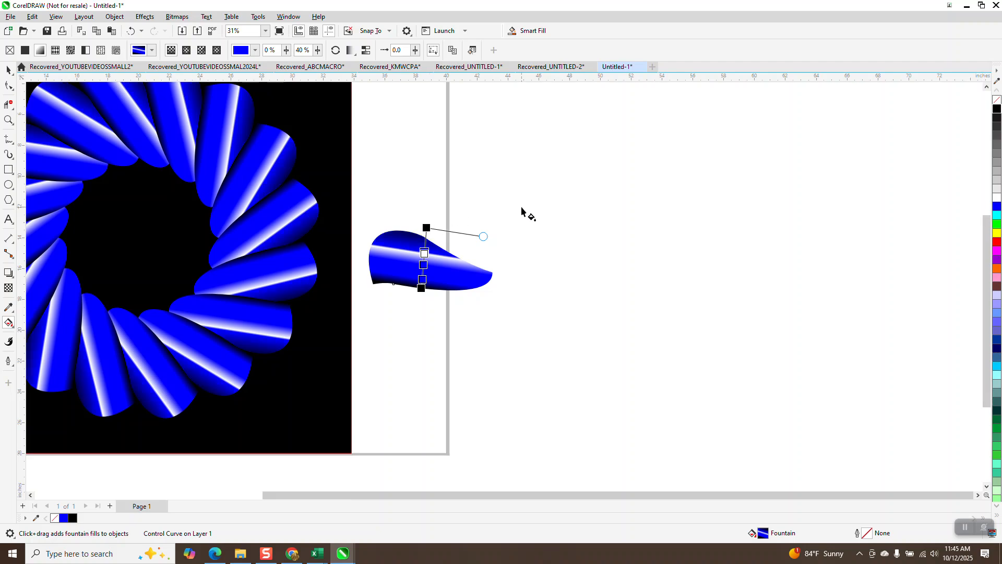
- Try shifting the blue node above the white highlight toward the petal's lower edge, and undo the change
scroll(522, 212, "down", 1)
scroll(516, 216, "down", 1)
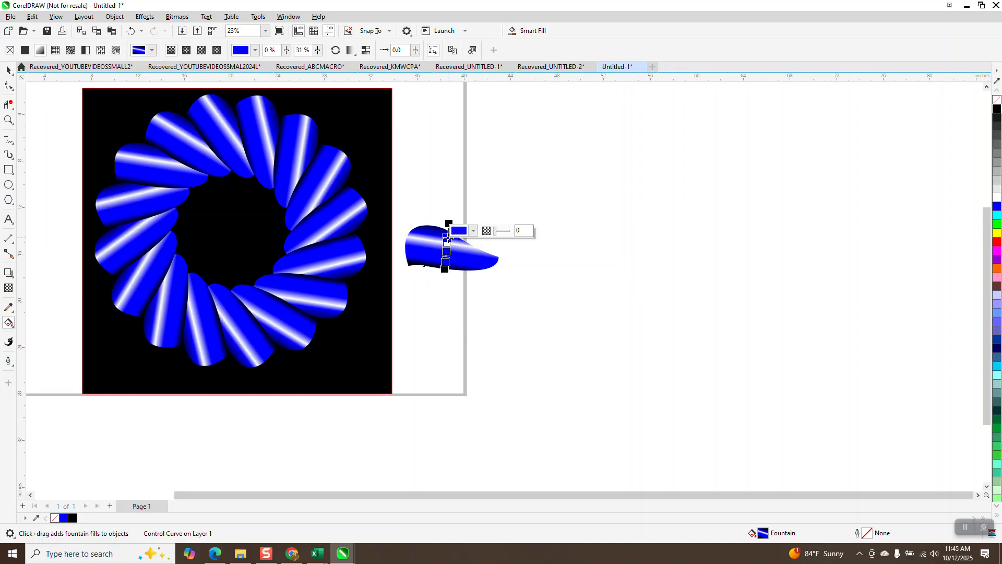
left_click_drag(448, 238, 448, 255)
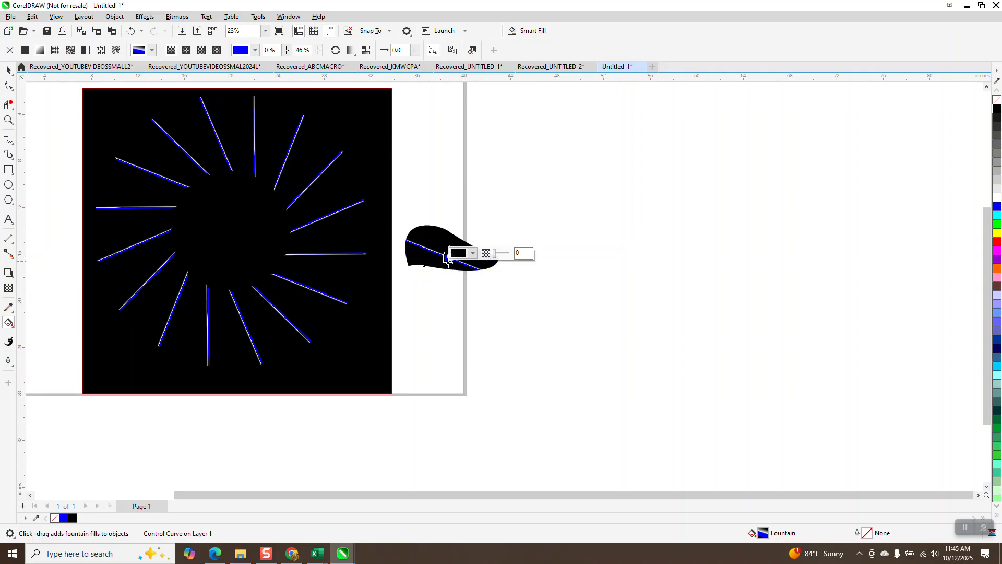
left_click(130, 30)
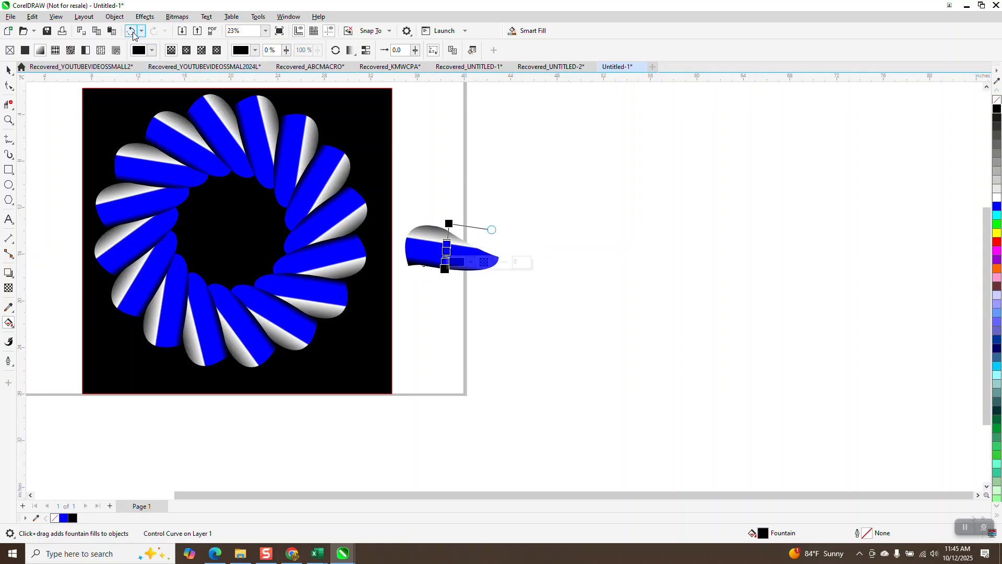
- Remove the two blue nodes nearest the white highlight in the control petal's gradient and move the white node to 57%
left_click(8, 120)
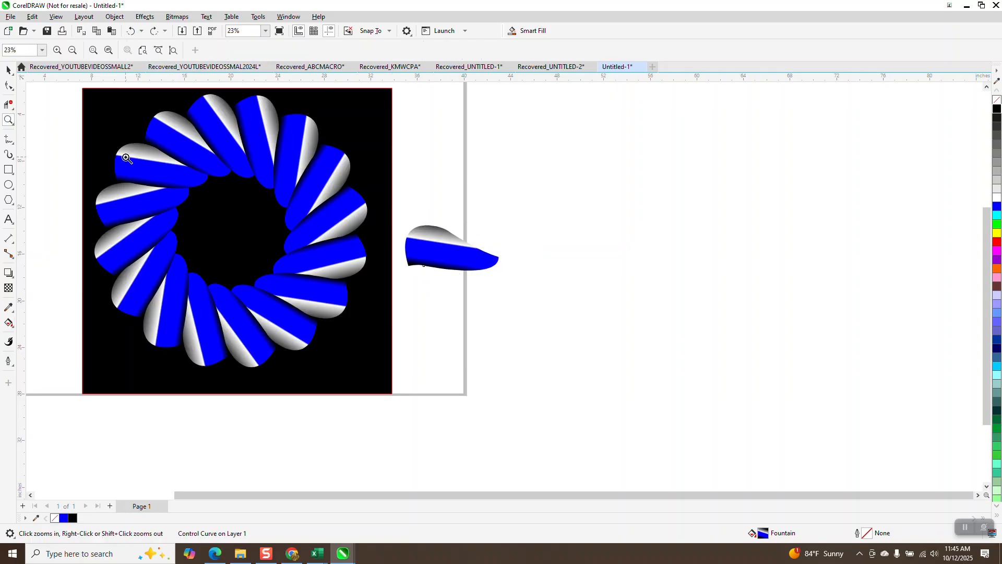
left_click(340, 310)
left_click(8, 323)
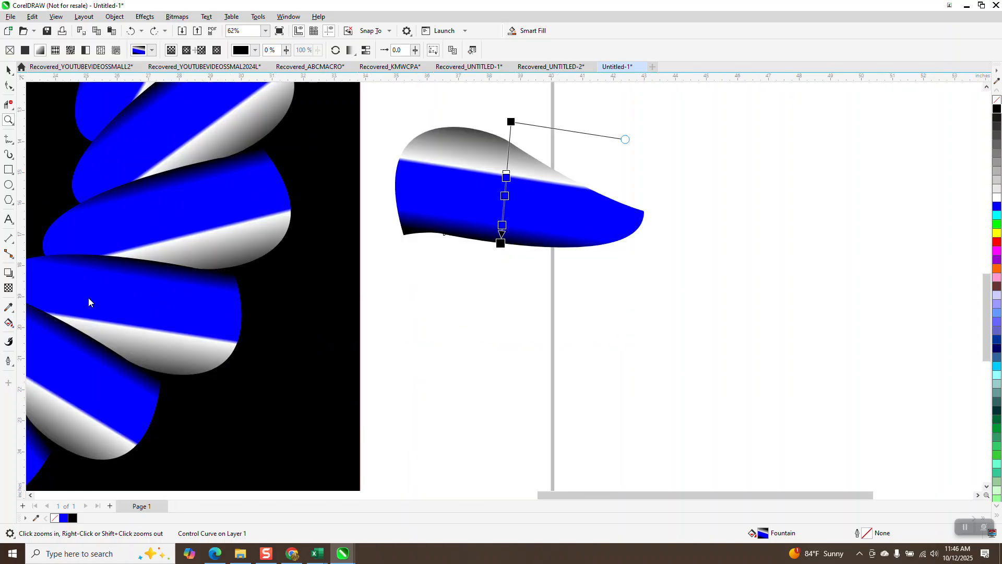
mouse_move(508, 172)
left_mouse_down()
mouse_move(508, 151)
mouse_move(507, 163)
left_mouse_up()
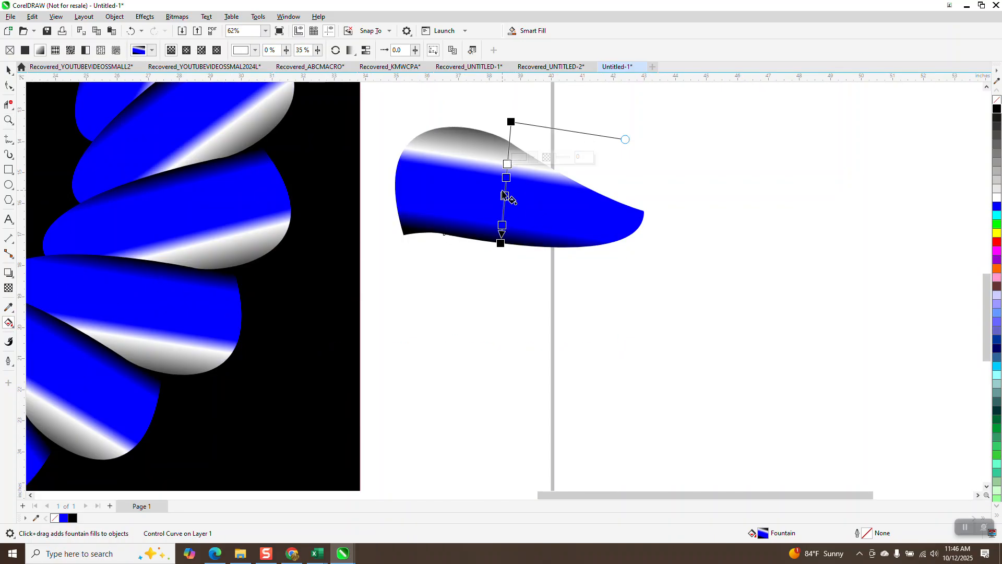
left_click(505, 196)
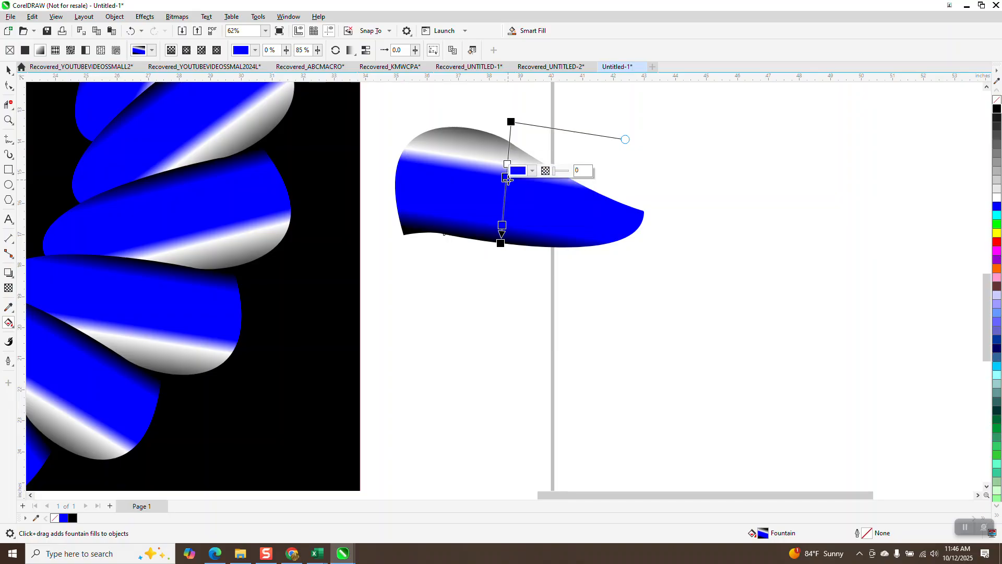
double_click(507, 179)
left_click_drag(509, 166, 507, 193)
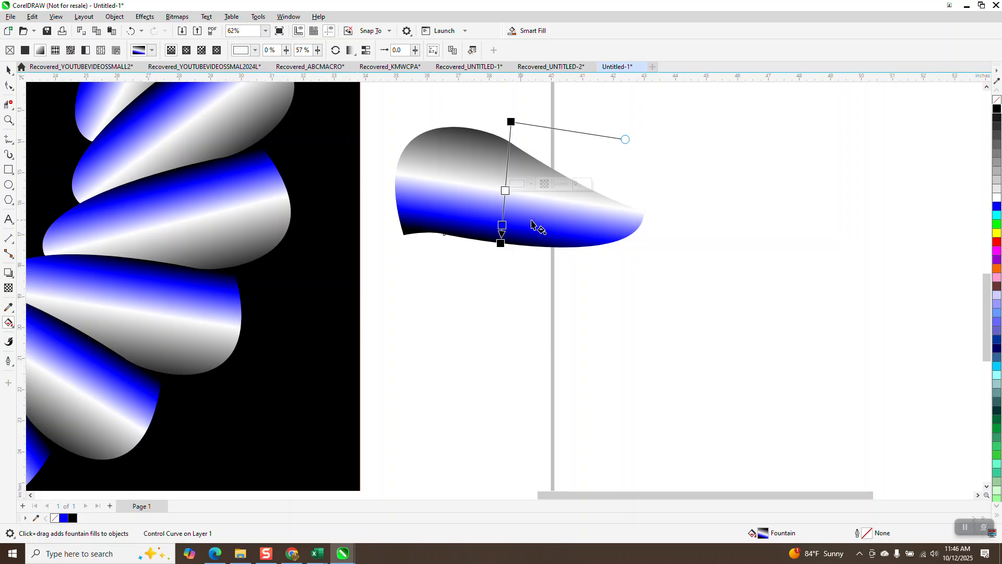
- Add a blue node on each side of the white highlight and bring the gradient's black start to the petal's upper edge
left_click_drag(997, 207, 509, 208)
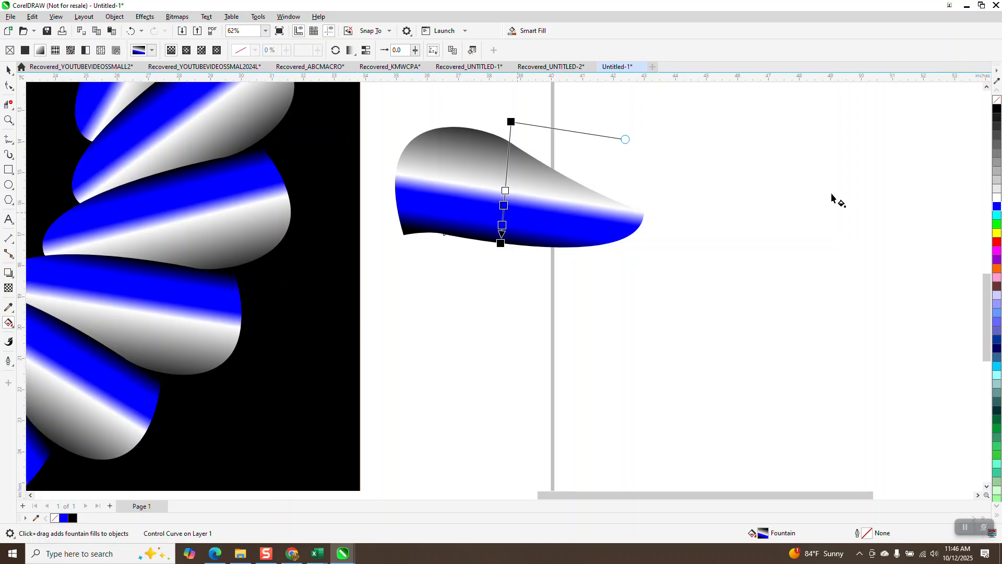
left_click_drag(996, 207, 508, 169)
left_click_drag(515, 120, 514, 138)
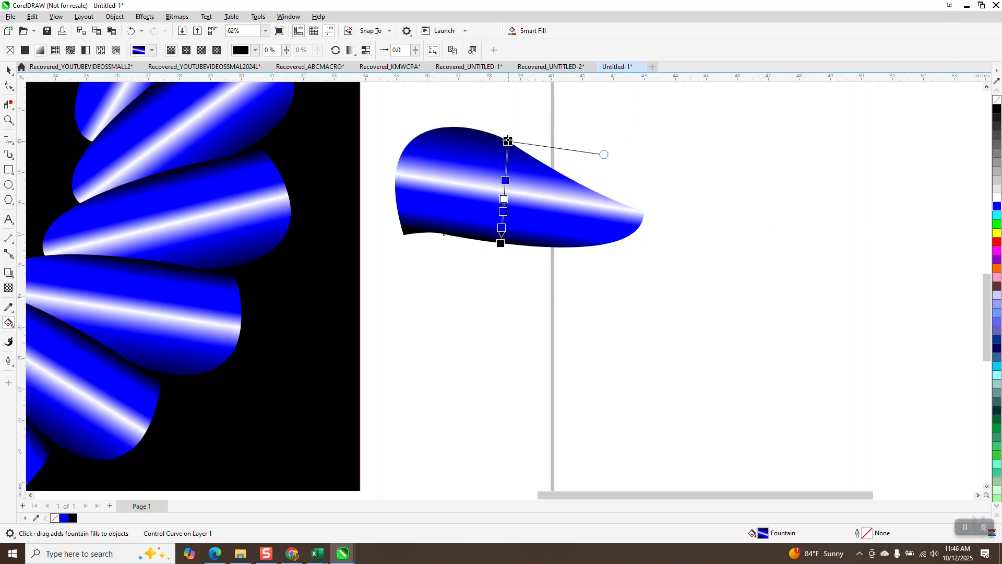
scroll(731, 249, "down", 2)
scroll(731, 248, "down", 2)
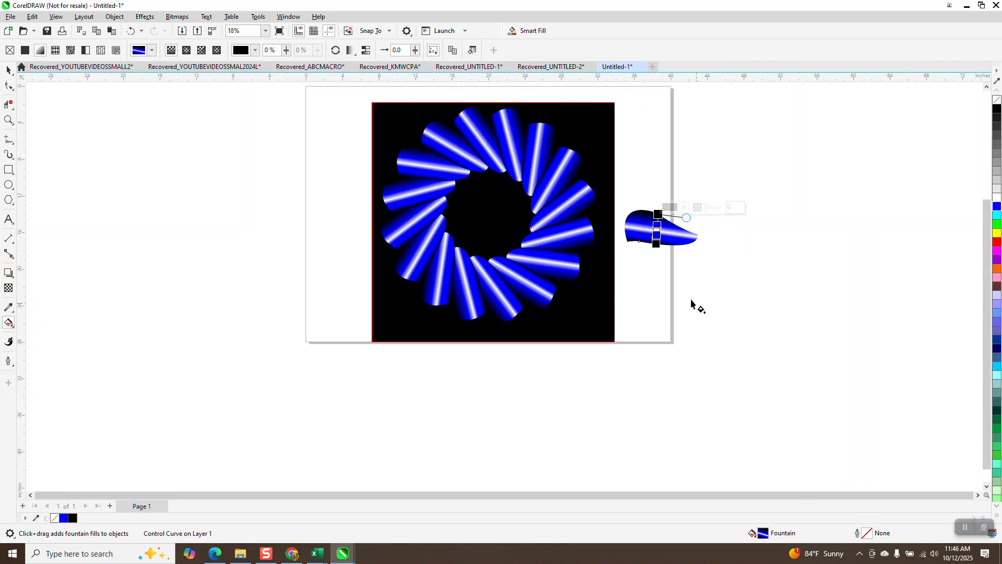
left_click(9, 119)
left_click_drag(414, 134, 555, 252)
scroll(465, 217, "down", 3)
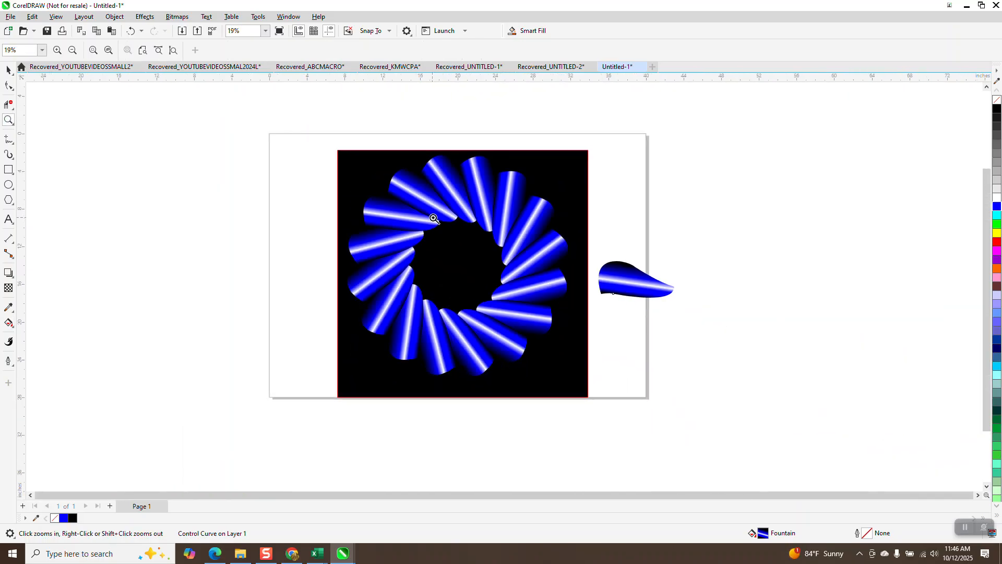